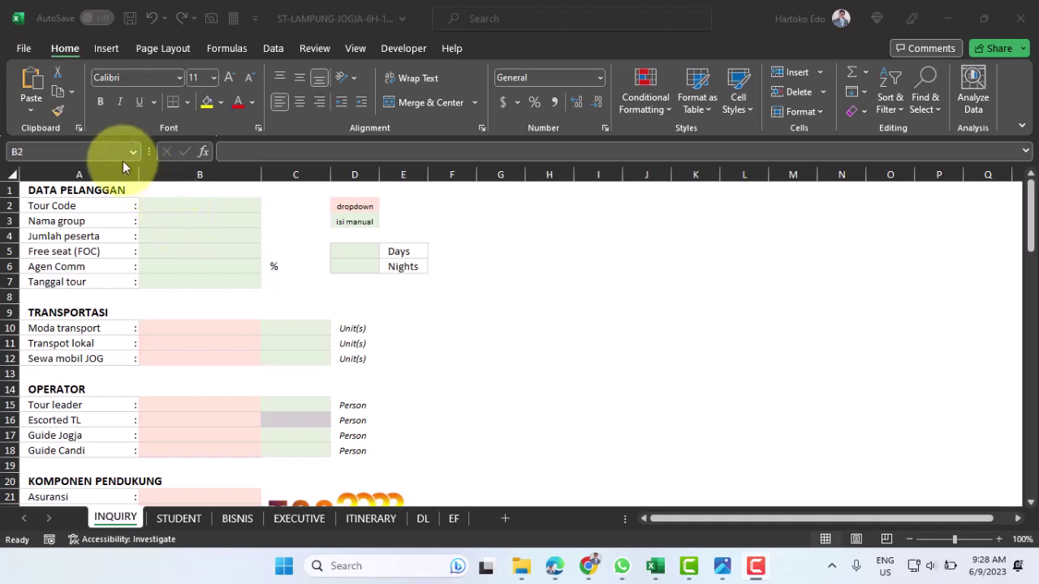
- Define the name nama_group for the Nama group entry cell B3 on the INQUIRY sheet
{"action": "left_click", "coordinate": [224, 200]}
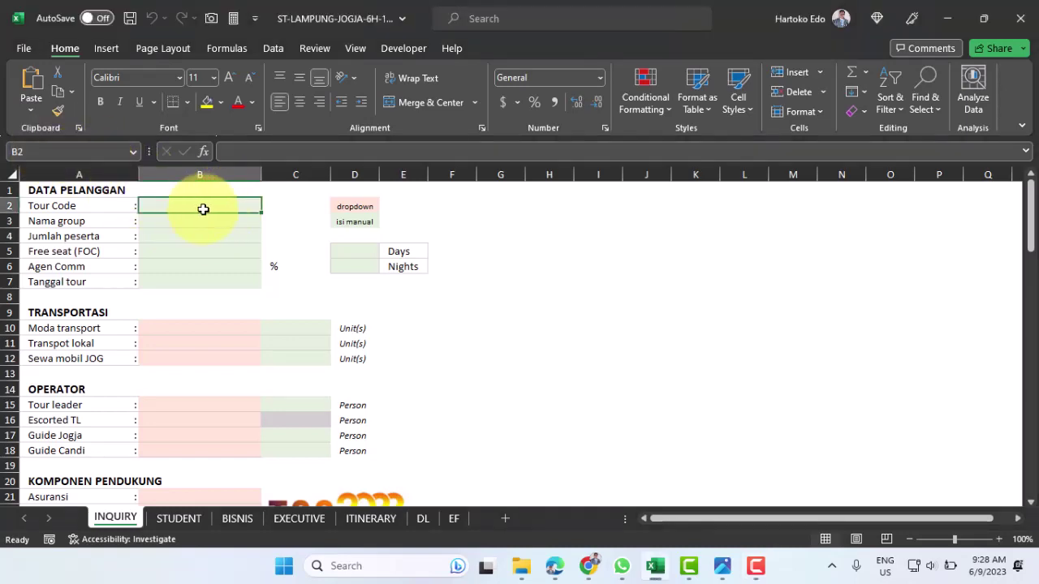
{"action": "left_click", "coordinate": [32, 152]}
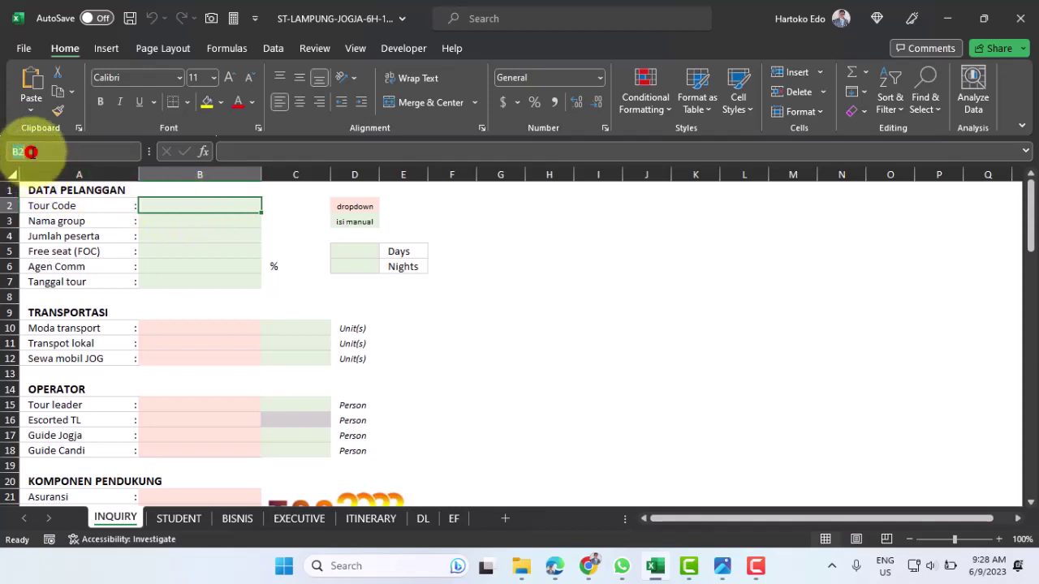
{"action": "left_click", "coordinate": [177, 220]}
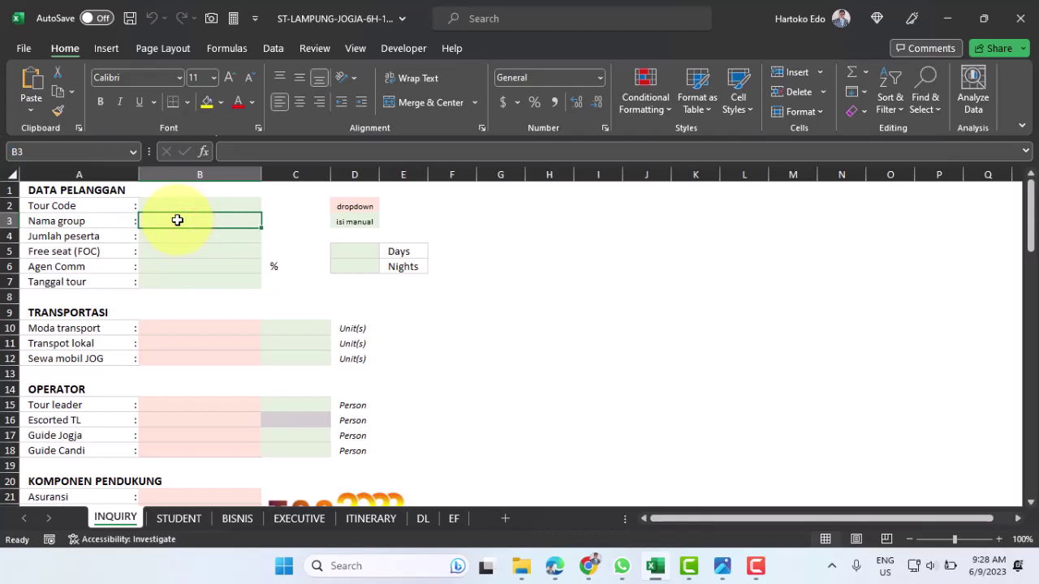
{"action": "left_click", "coordinate": [33, 151]}
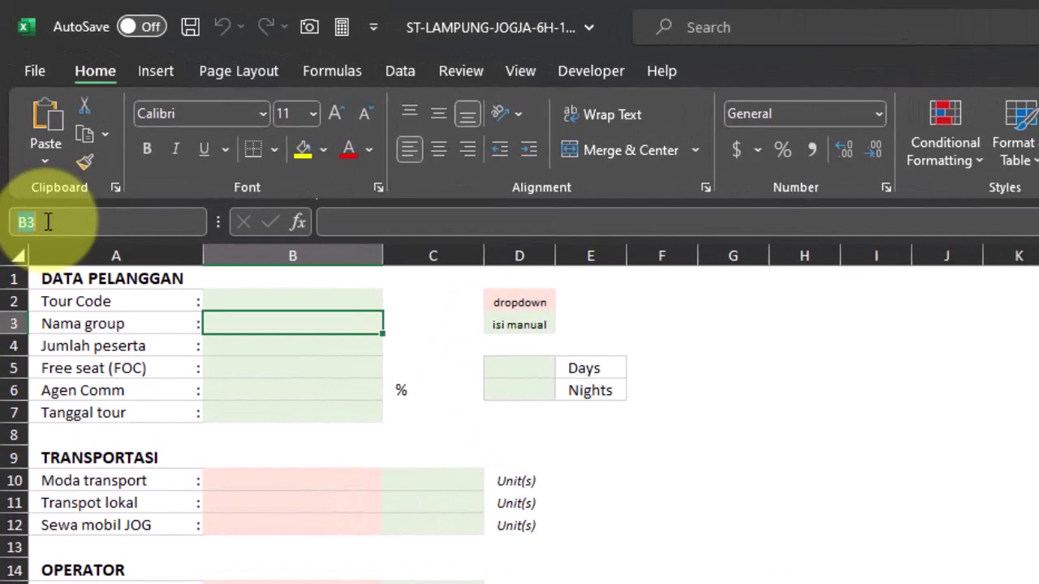
{"action": "type", "text": "nama_group"}
{"action": "key", "text": "Return"}
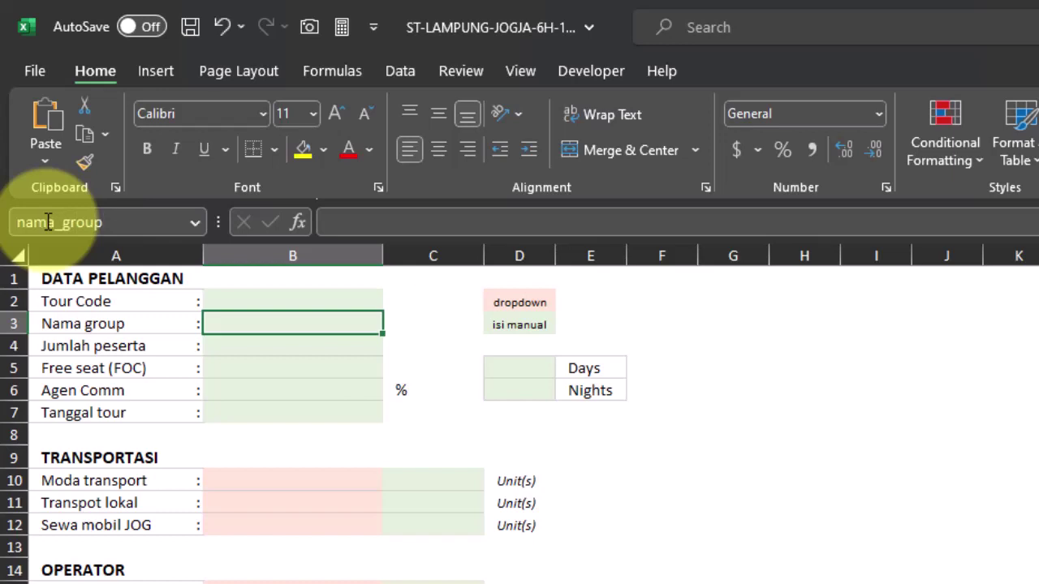
- Name the Jumlah peserta entry cell B4 total_pax and the Free seat (FOC) entry cell B5 foc
{"action": "left_click", "coordinate": [267, 344]}
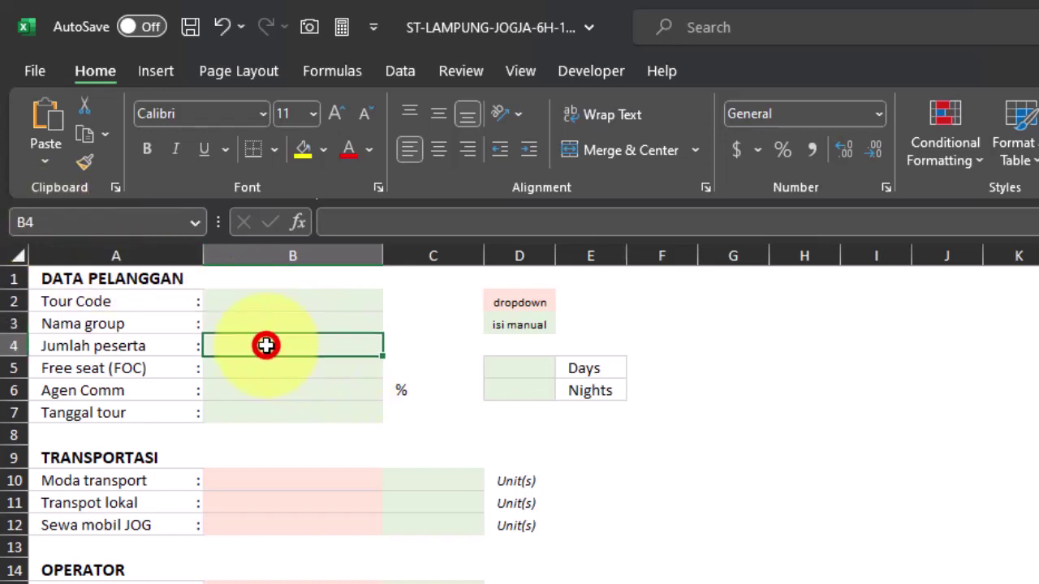
{"action": "left_click", "coordinate": [63, 222]}
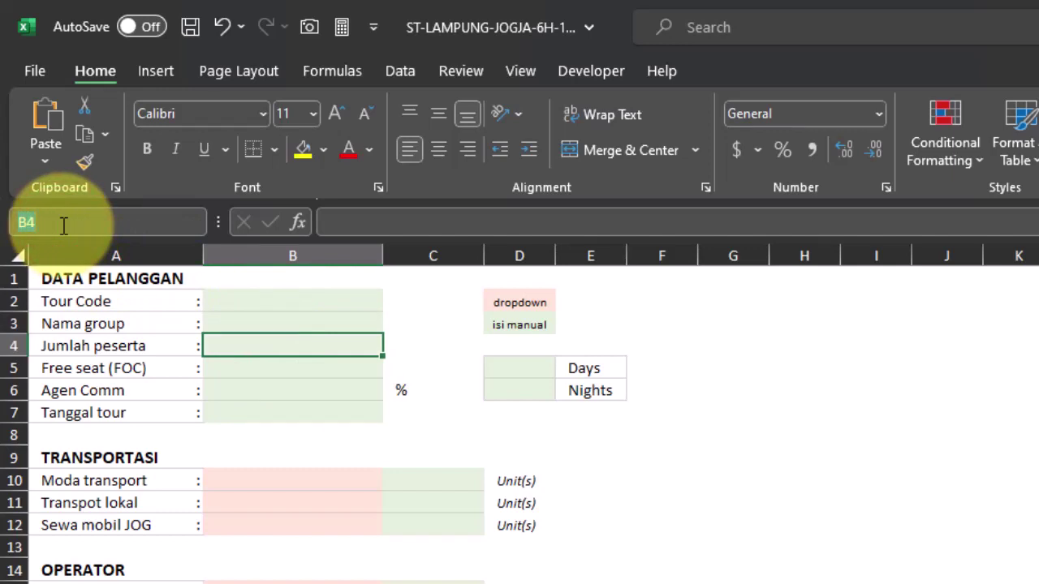
{"action": "type", "text": "total_pax"}
{"action": "key", "text": "Return"}
{"action": "left_click", "coordinate": [242, 368]}
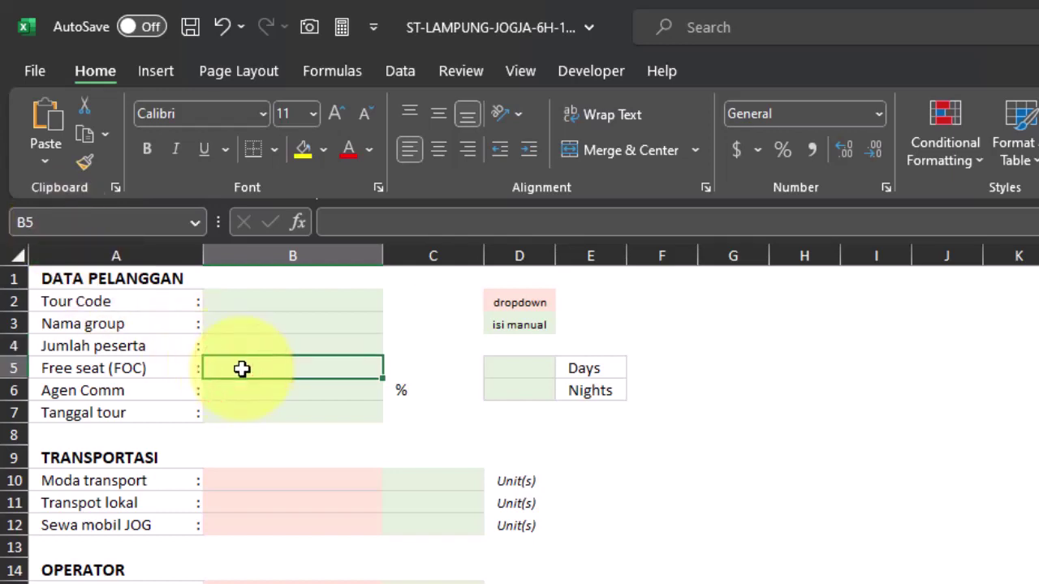
{"action": "left_click", "coordinate": [67, 219]}
{"action": "type", "text": "foc"}
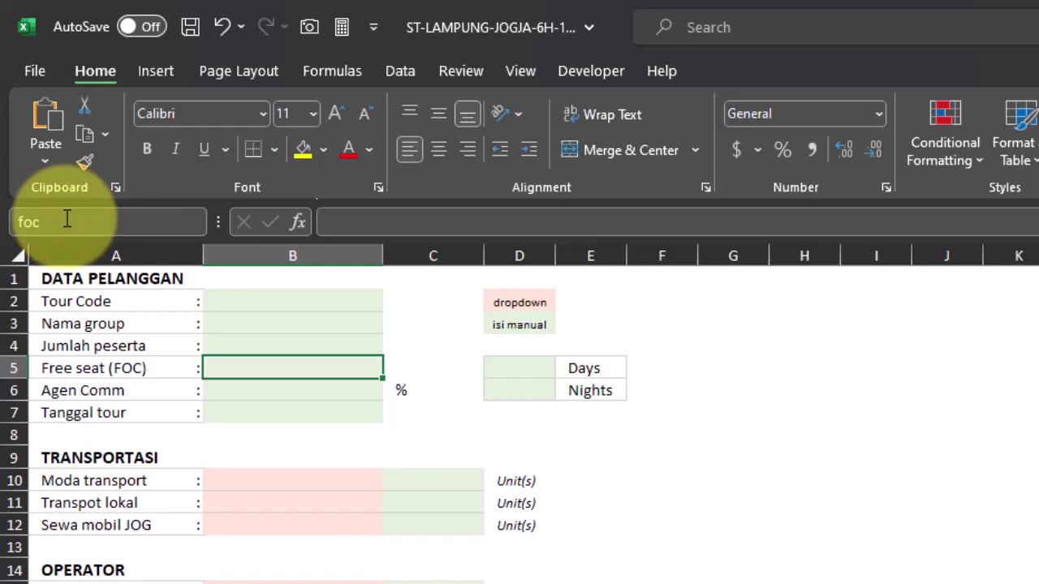
{"action": "key", "text": "Return"}
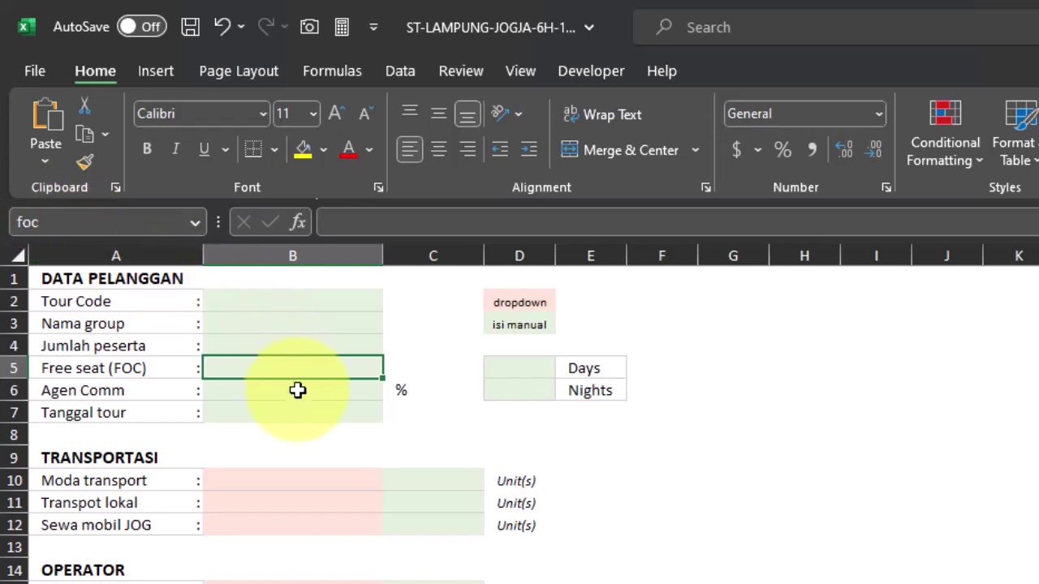
- Define the name ac for the Agen Comm entry cell B6
{"action": "left_click", "coordinate": [297, 390]}
{"action": "left_click", "coordinate": [35, 222]}
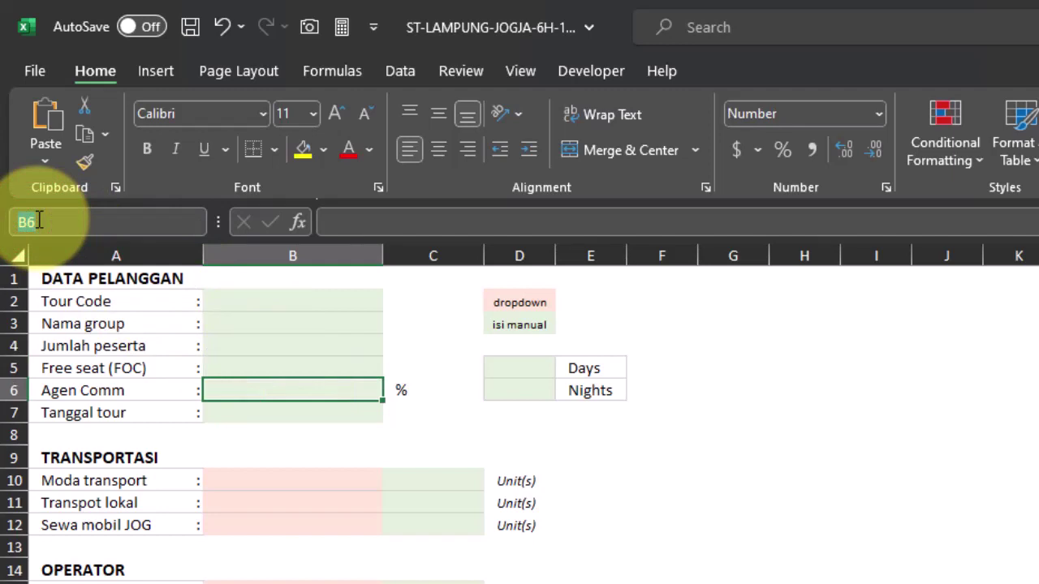
{"action": "type", "text": "ac"}
{"action": "key", "text": "Return"}
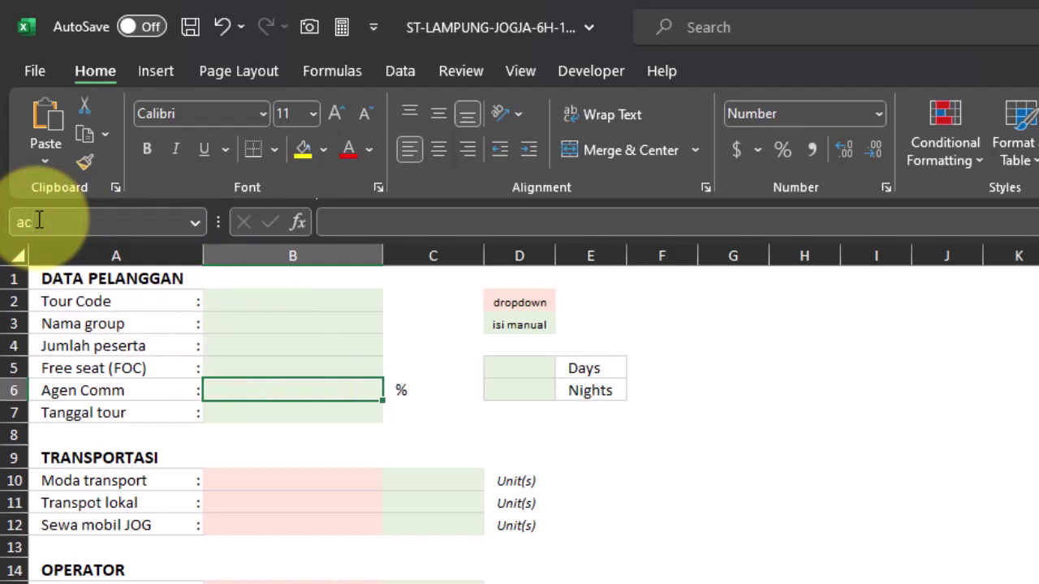
- Define the name total_days for cell D5, the green entry cell beside Days
{"action": "left_click", "coordinate": [253, 414]}
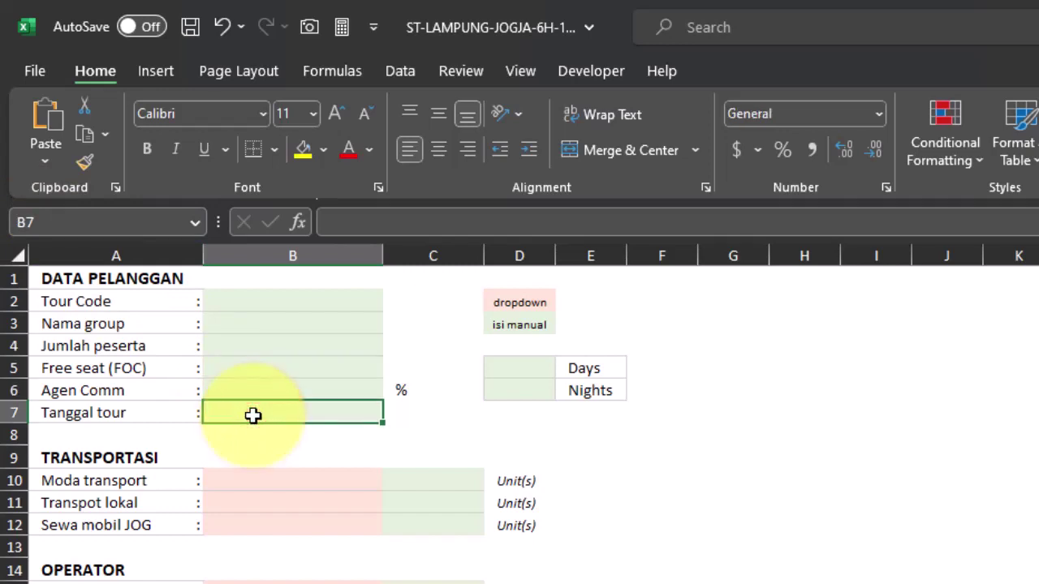
{"action": "left_click", "coordinate": [520, 367]}
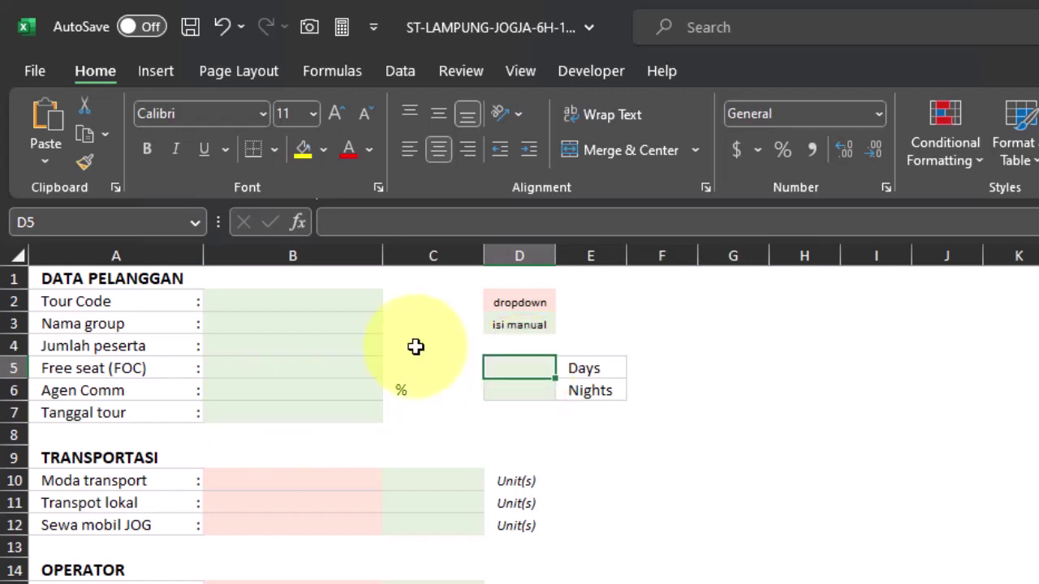
{"action": "left_click", "coordinate": [57, 222]}
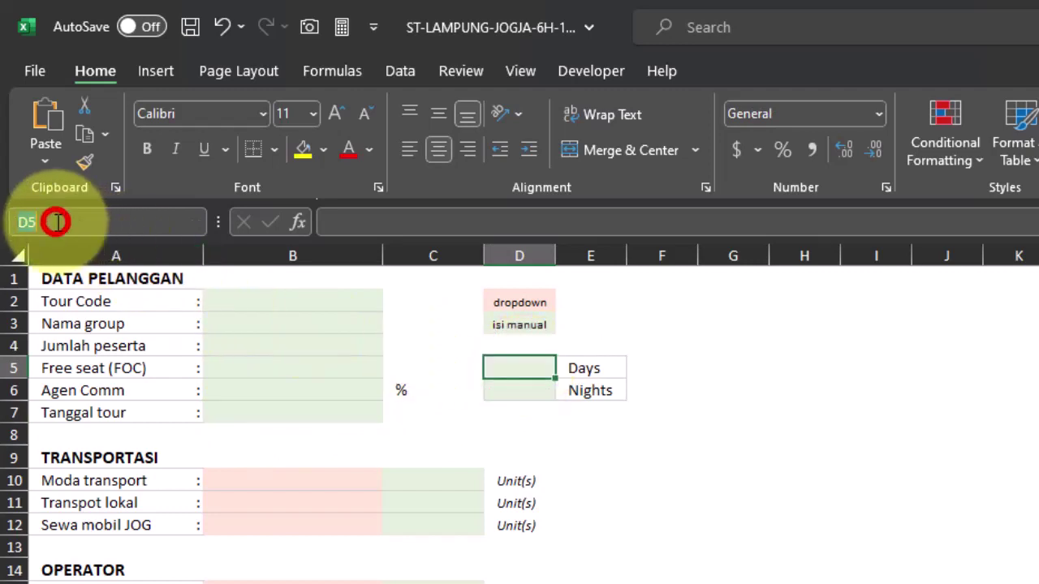
{"action": "type", "text": "to"}
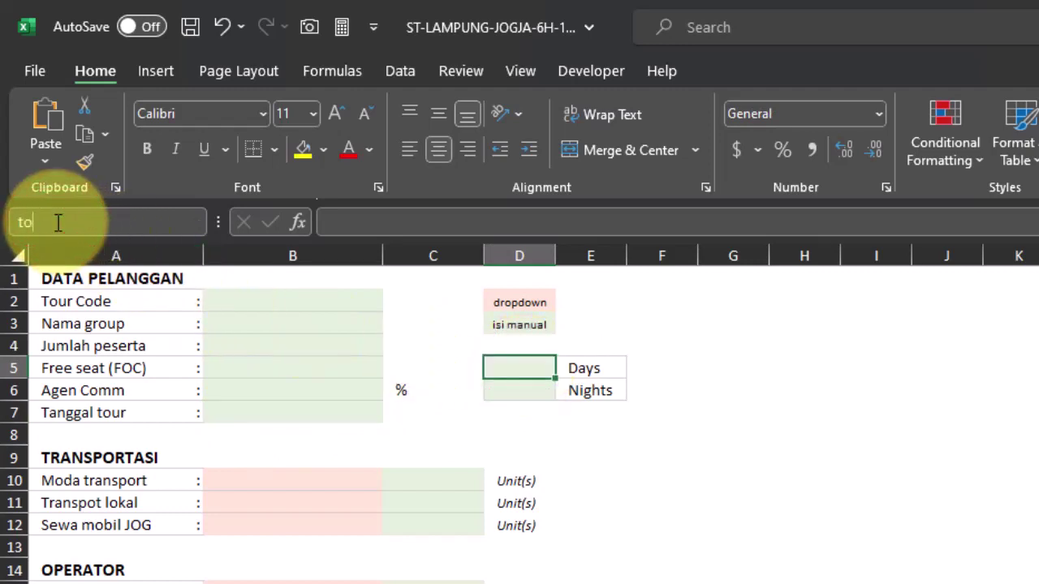
{"action": "type", "text": "tal_days"}
{"action": "key", "text": "Return"}
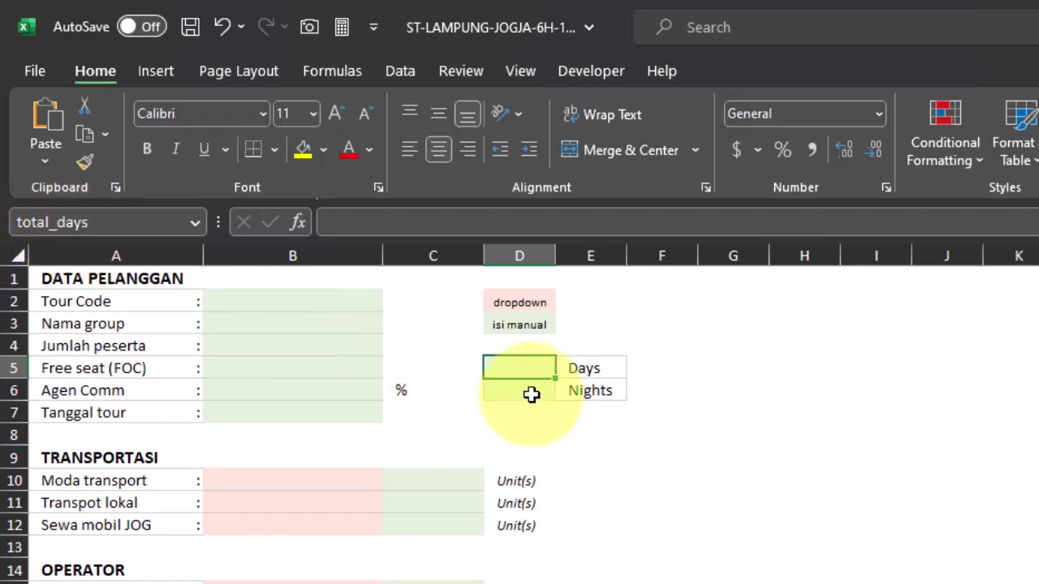
- Define the name total_nights for cell D6, the green entry cell beside Nights
{"action": "left_click", "coordinate": [531, 394]}
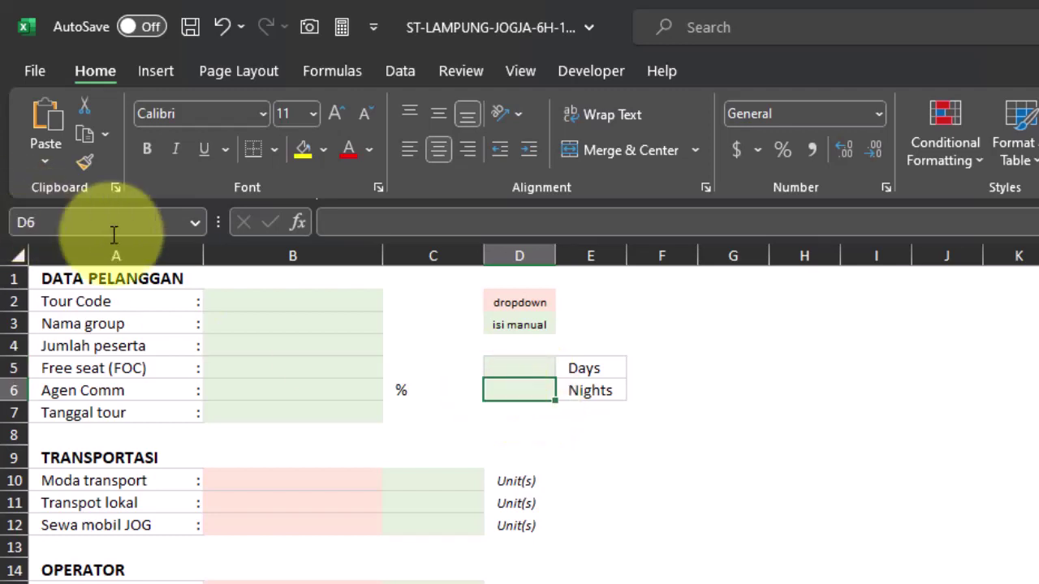
{"action": "left_click", "coordinate": [73, 221]}
{"action": "type", "text": "to"}
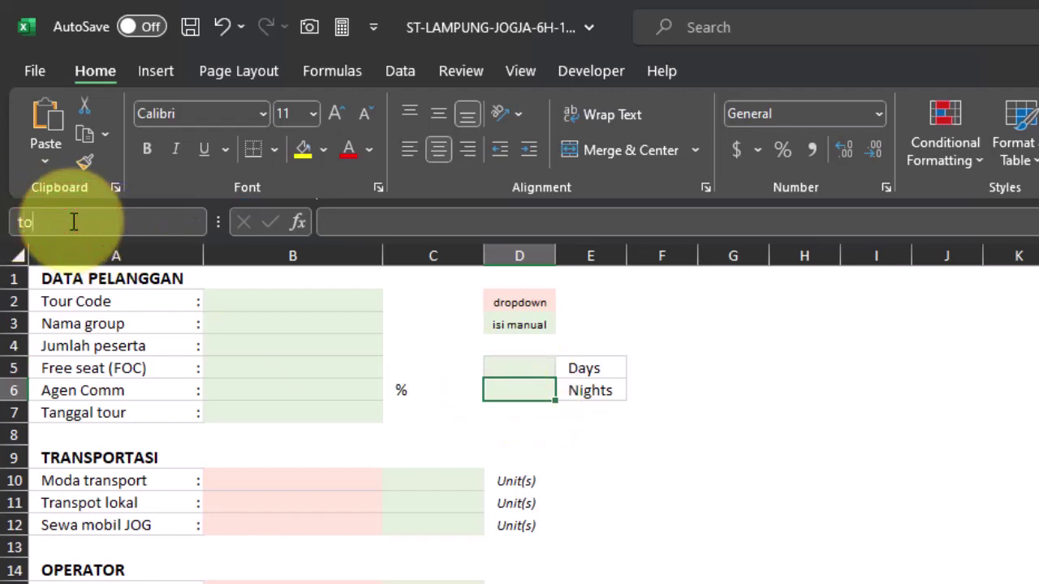
{"action": "type", "text": "tal_nights"}
{"action": "key", "text": "Return"}
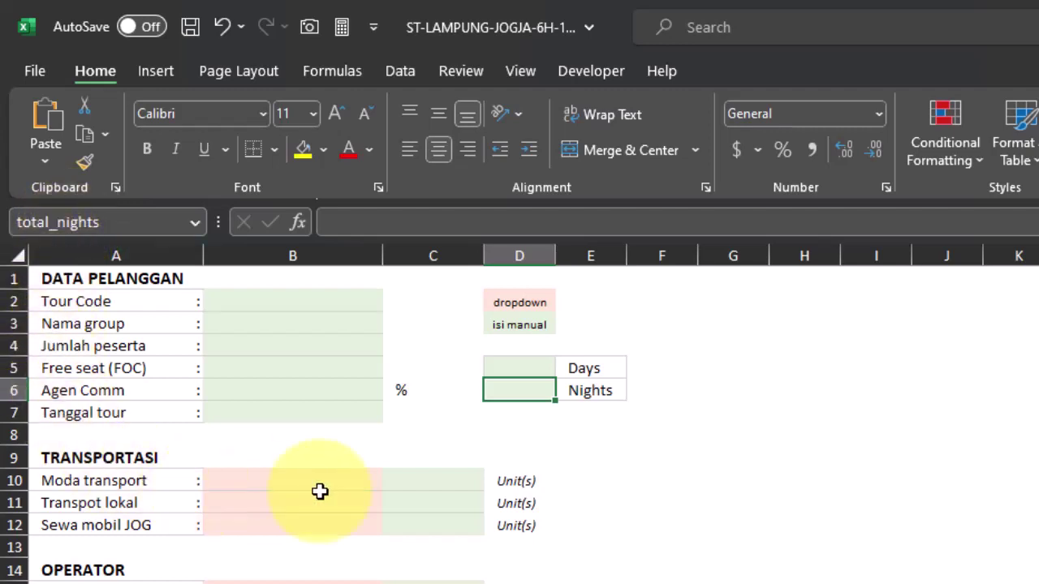
- Define the name total_units for cell C10, the unit quantity cell of Moda transport
{"action": "left_click", "coordinate": [431, 482]}
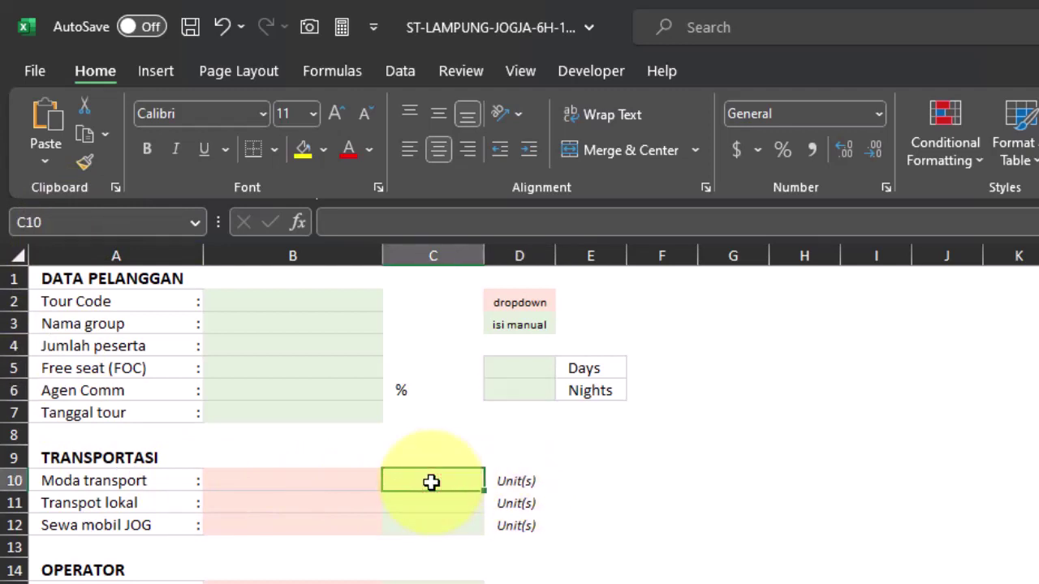
{"action": "left_click", "coordinate": [33, 223]}
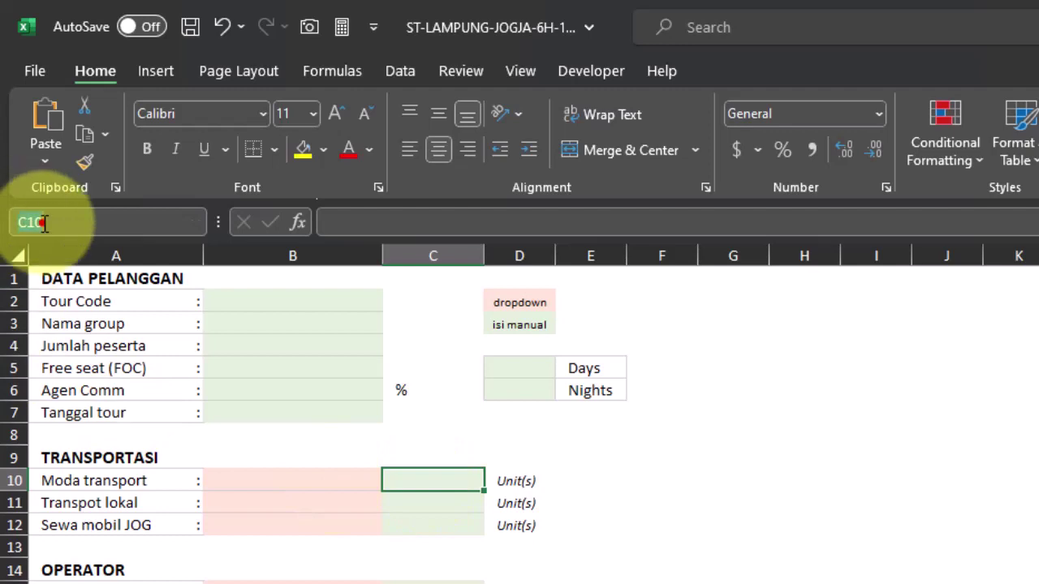
{"action": "type", "text": "total_unit"}
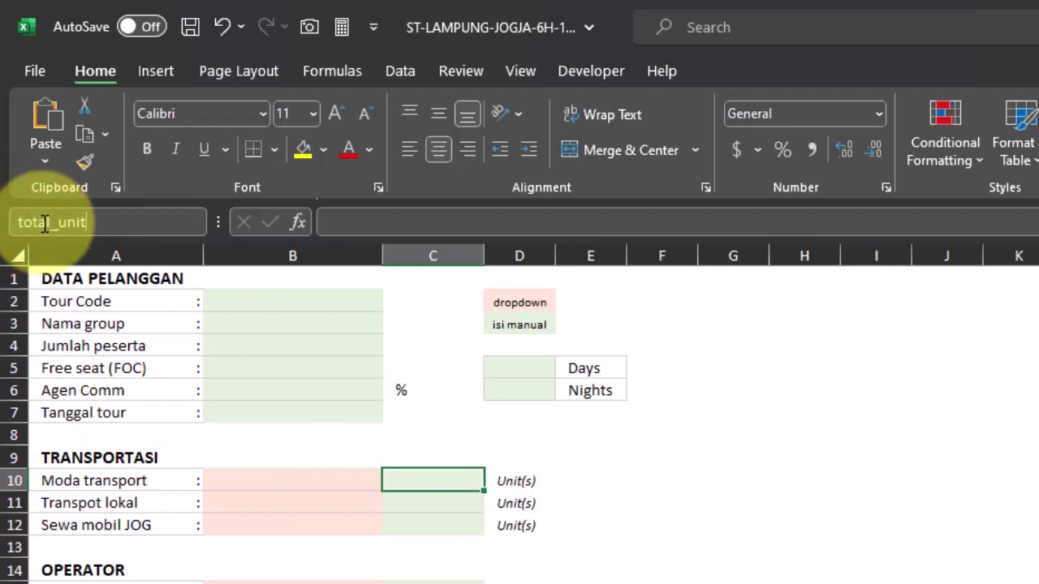
{"action": "type", "text": "s"}
{"action": "key", "text": "Return"}
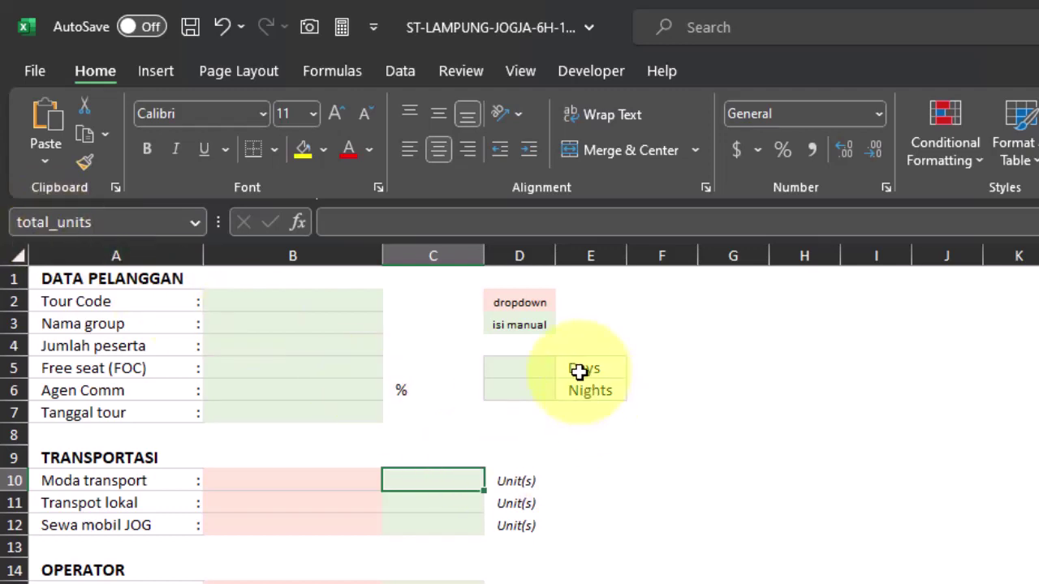
- Go to the named cells foc, nama_group, total_pax and total_days in turn to check which cell each name refers to
{"action": "left_click", "coordinate": [284, 303]}
{"action": "left_click", "coordinate": [195, 222]}
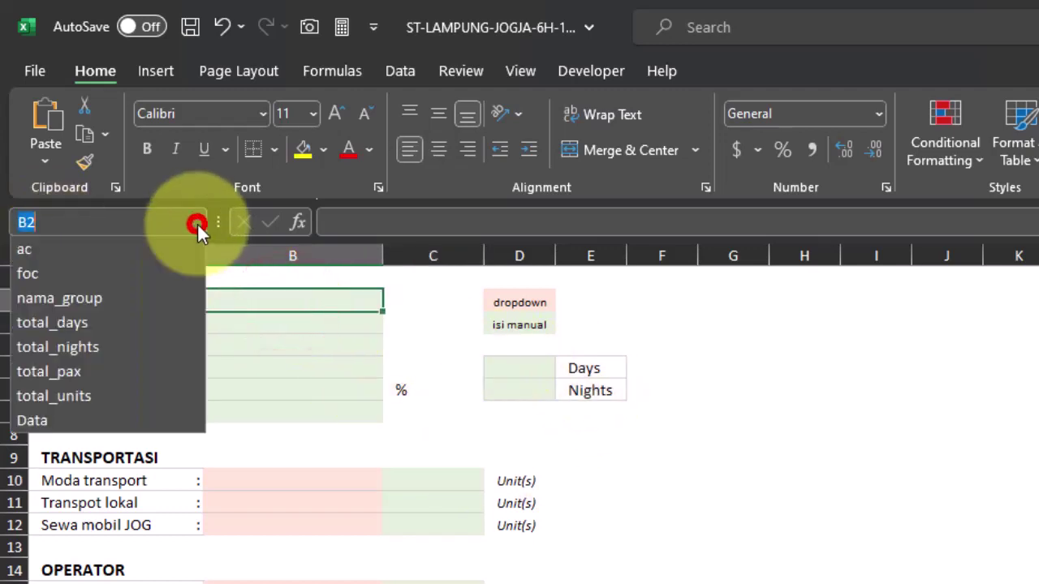
{"action": "left_click", "coordinate": [45, 272]}
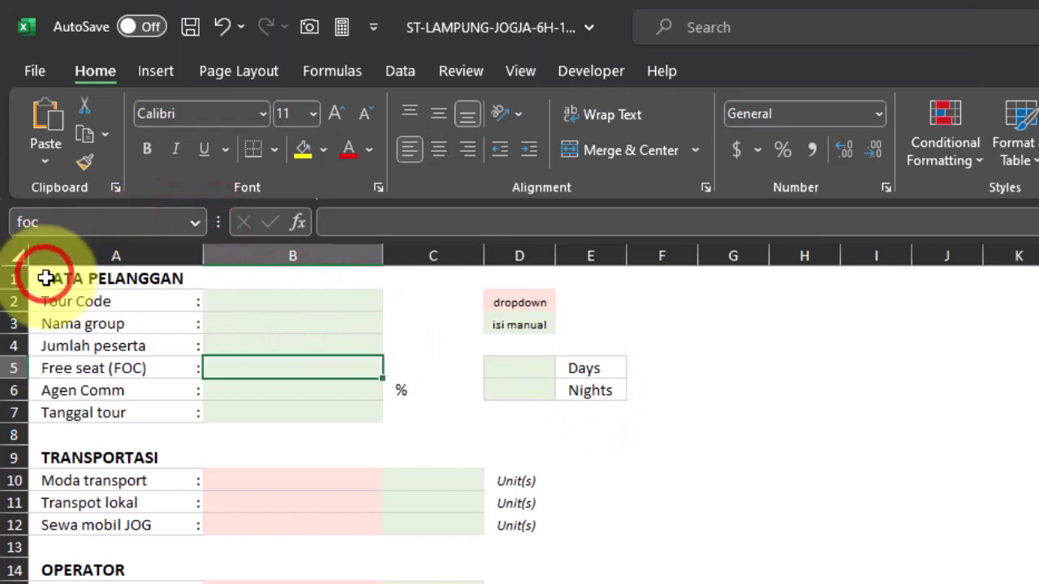
{"action": "left_click", "coordinate": [196, 222]}
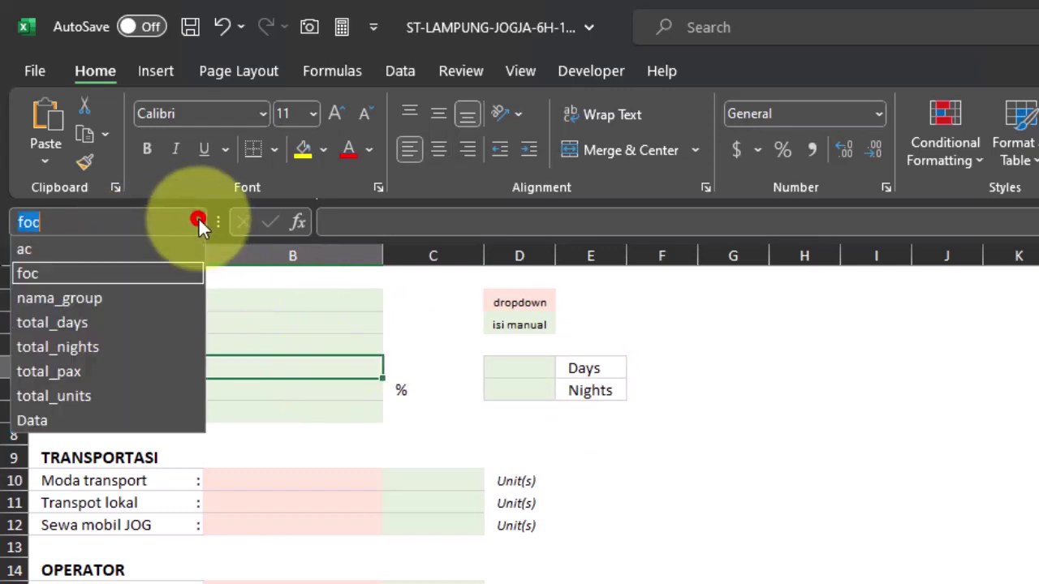
{"action": "left_click", "coordinate": [93, 298]}
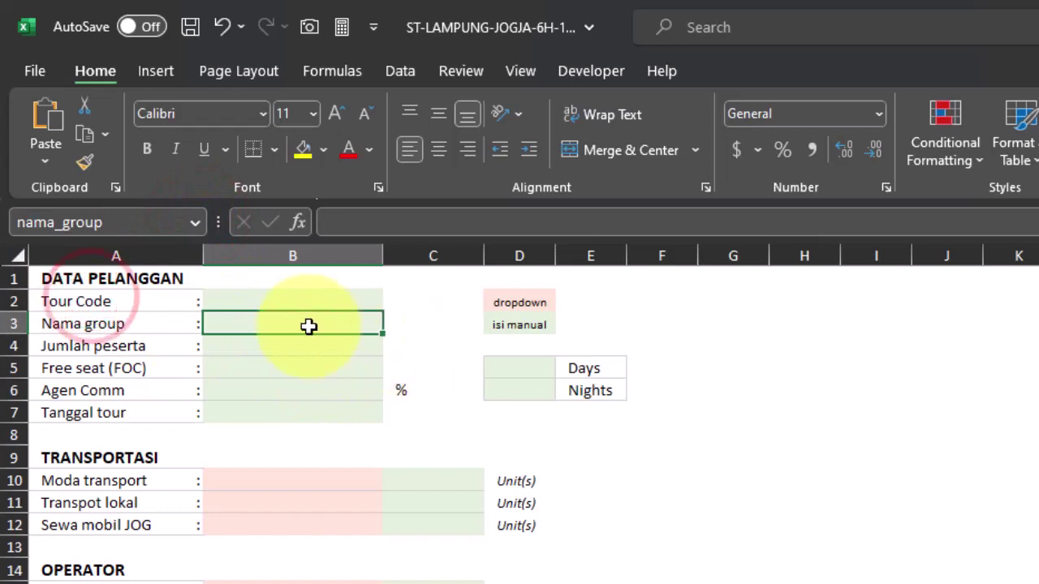
{"action": "left_click", "coordinate": [193, 223]}
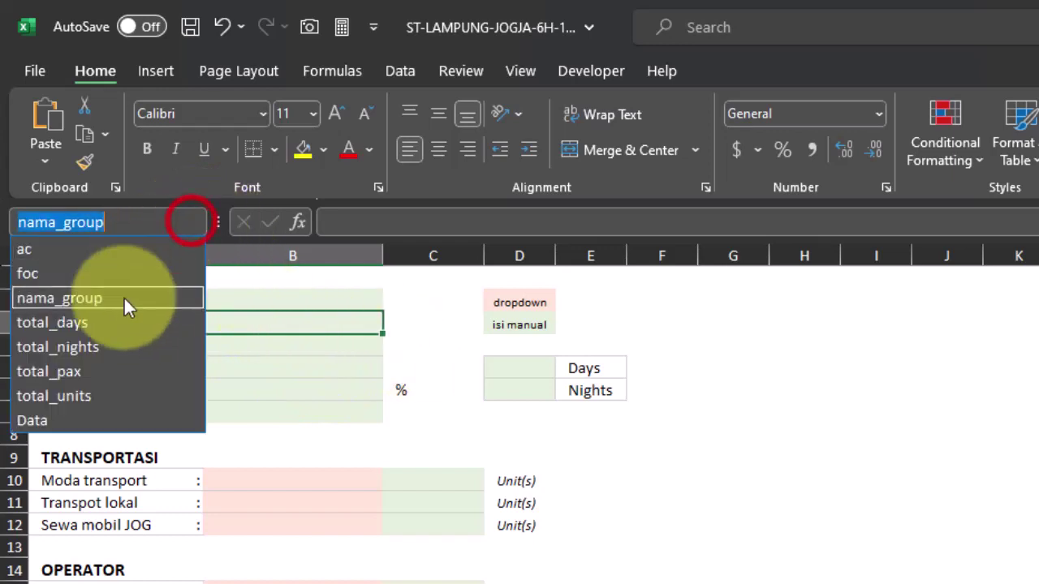
{"action": "left_click", "coordinate": [86, 372]}
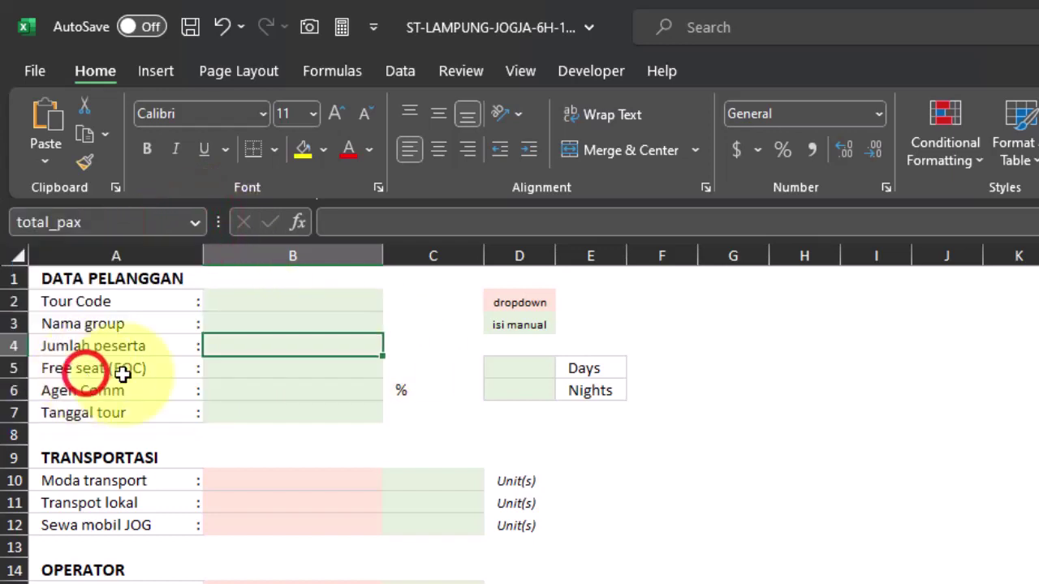
{"action": "left_click", "coordinate": [193, 221]}
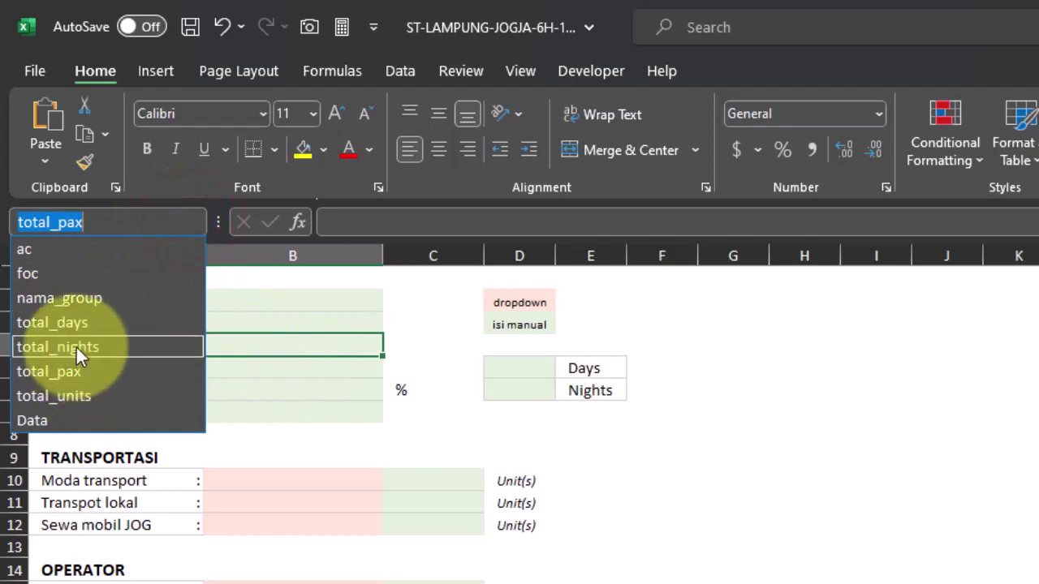
{"action": "left_click", "coordinate": [73, 322]}
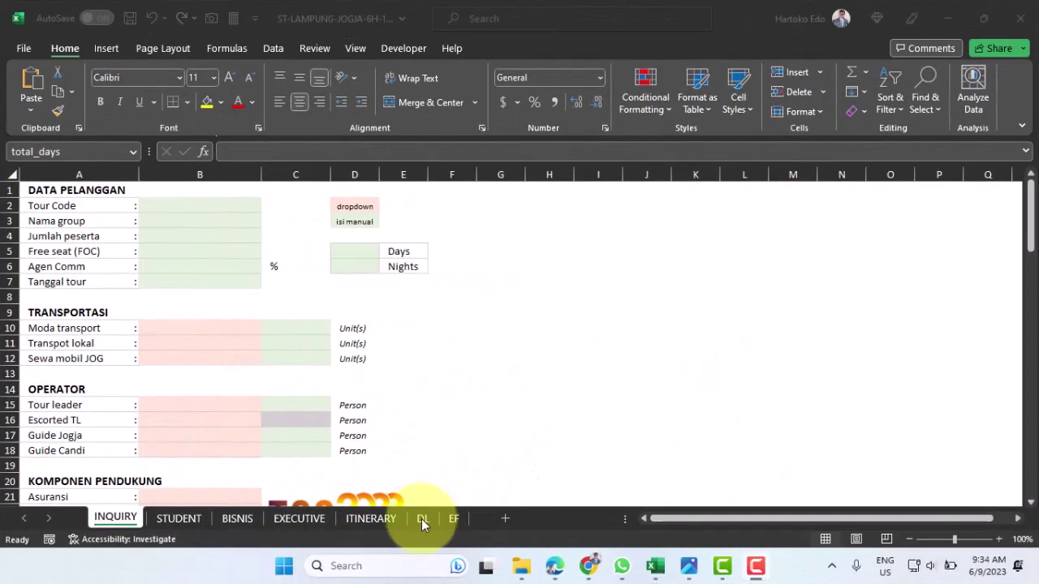
- On the DL sheet, define the name moda_transport for the TRANSPORTASI list in cells A2:A8
{"action": "left_click", "coordinate": [421, 519]}
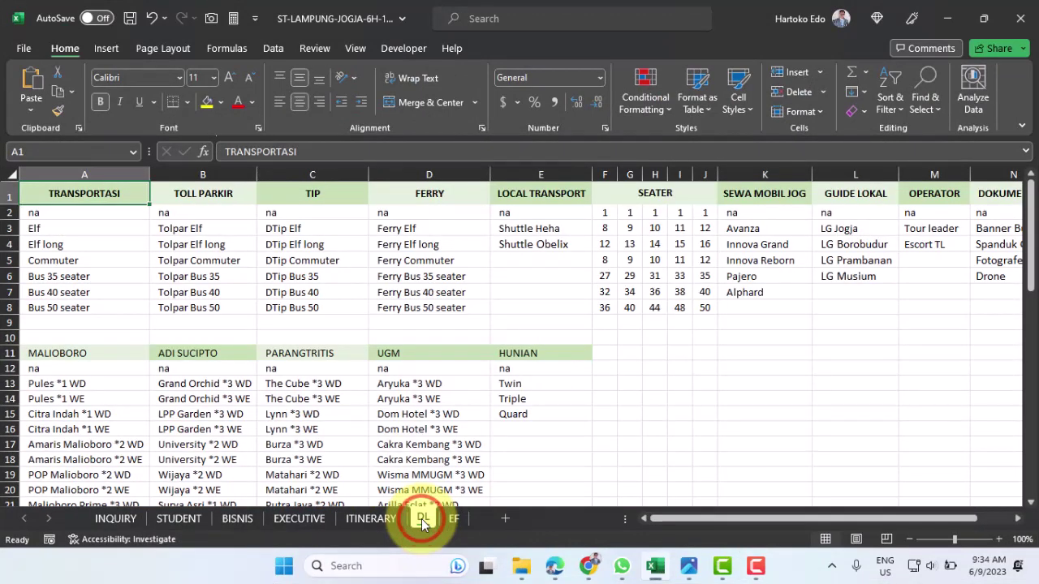
{"action": "left_click_drag", "start_coordinate": [62, 209], "coordinate": [64, 305]}
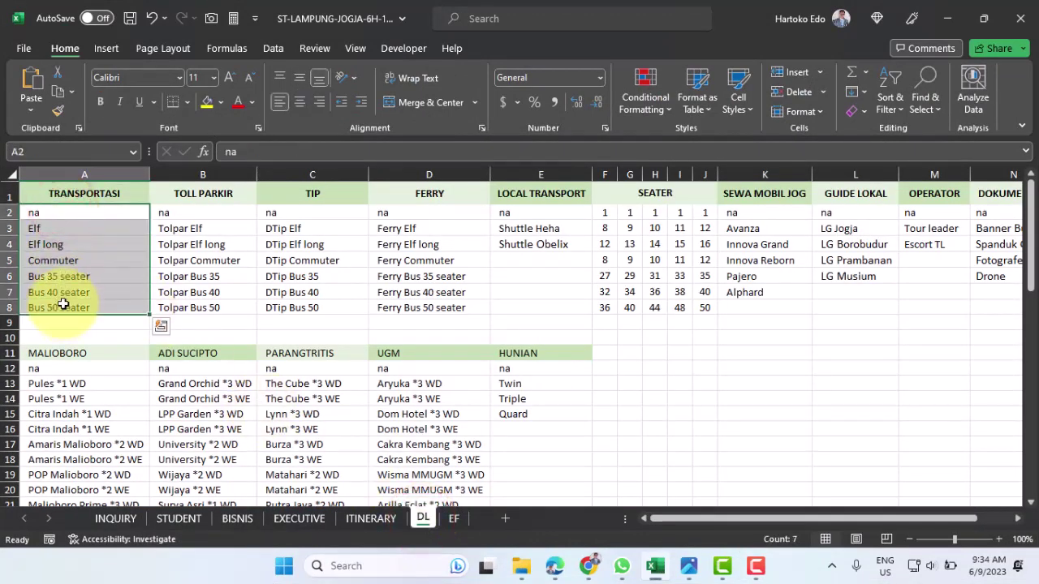
{"action": "left_click", "coordinate": [35, 152]}
{"action": "type", "text": "moda_transport"}
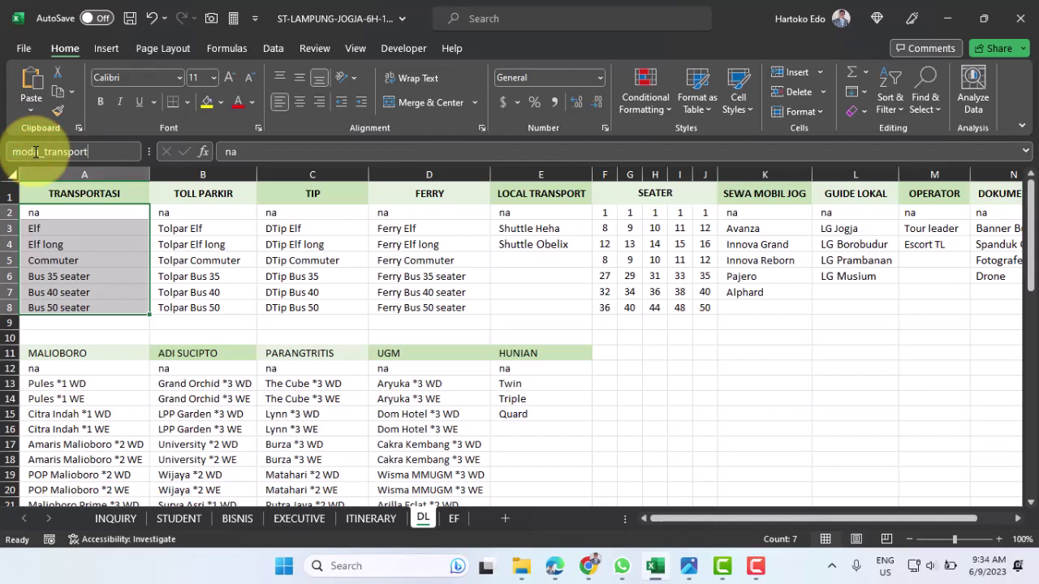
{"action": "key", "text": "Return"}
- Define the name tollpar for the TOLL PARKIR list in cells B2:B8
{"action": "left_click_drag", "start_coordinate": [167, 214], "coordinate": [186, 307]}
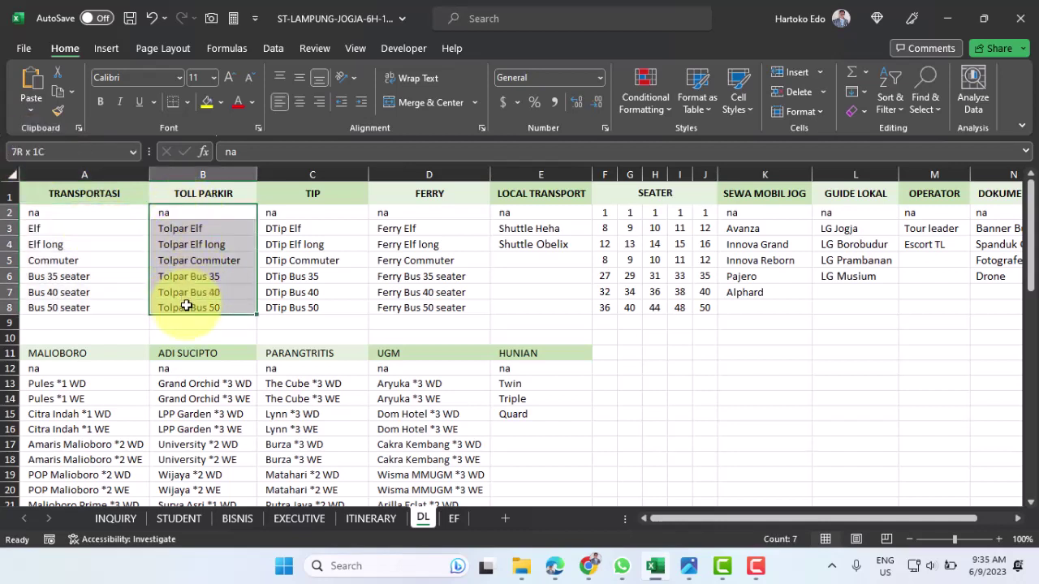
{"action": "left_click", "coordinate": [46, 154]}
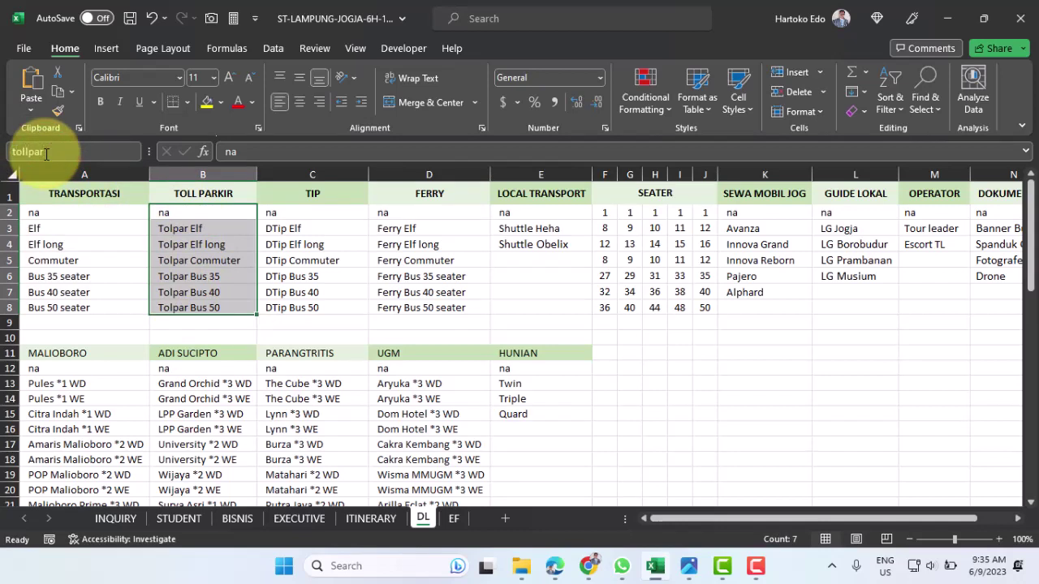
{"action": "type", "text": "tollpar"}
{"action": "key", "text": "Return"}
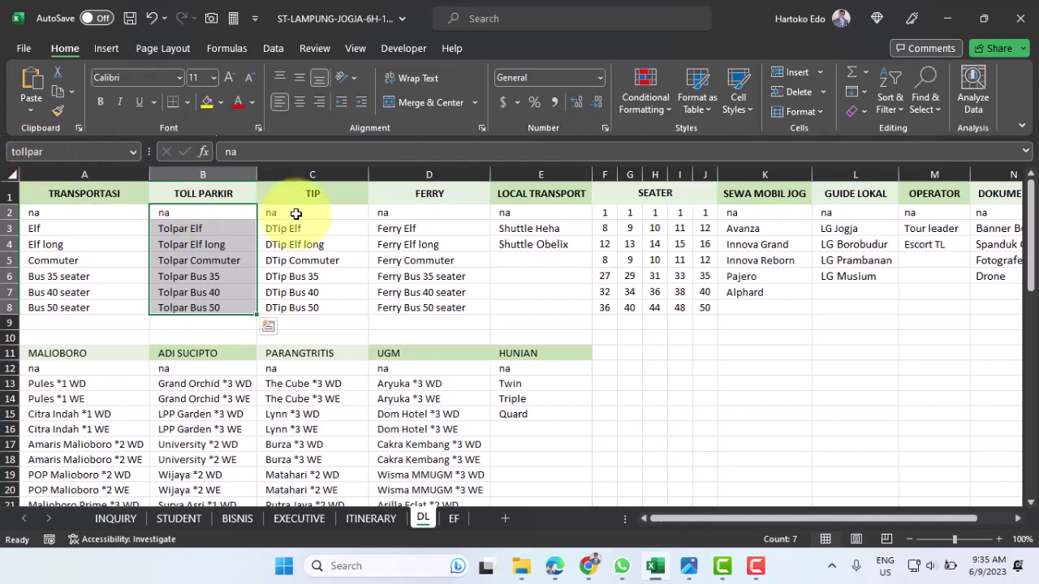
- Define the name tip for the TIP list in cells C2:C8
{"action": "left_click_drag", "start_coordinate": [294, 213], "coordinate": [294, 309]}
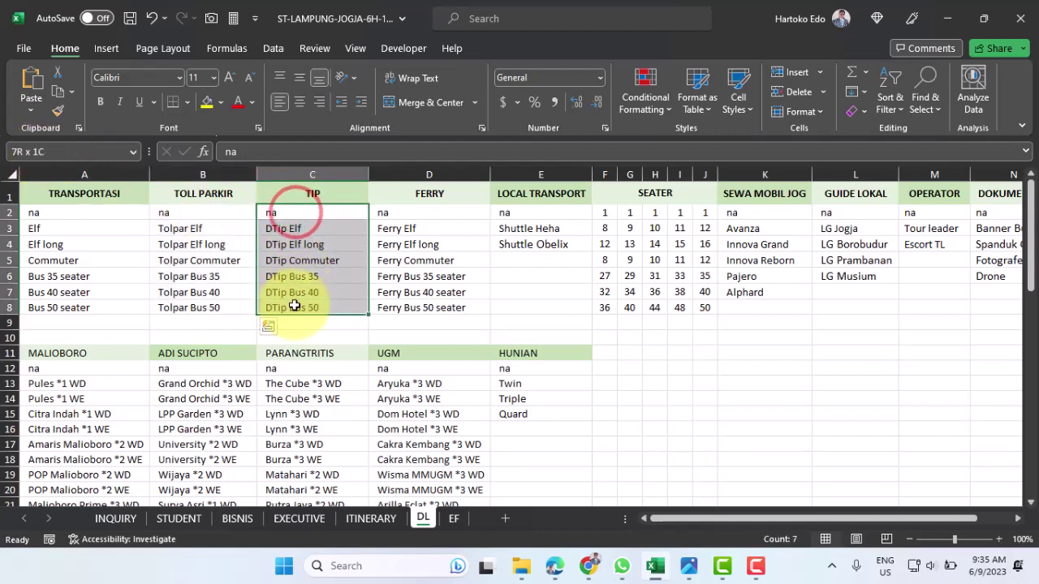
{"action": "left_click", "coordinate": [40, 155]}
{"action": "type", "text": "tip"}
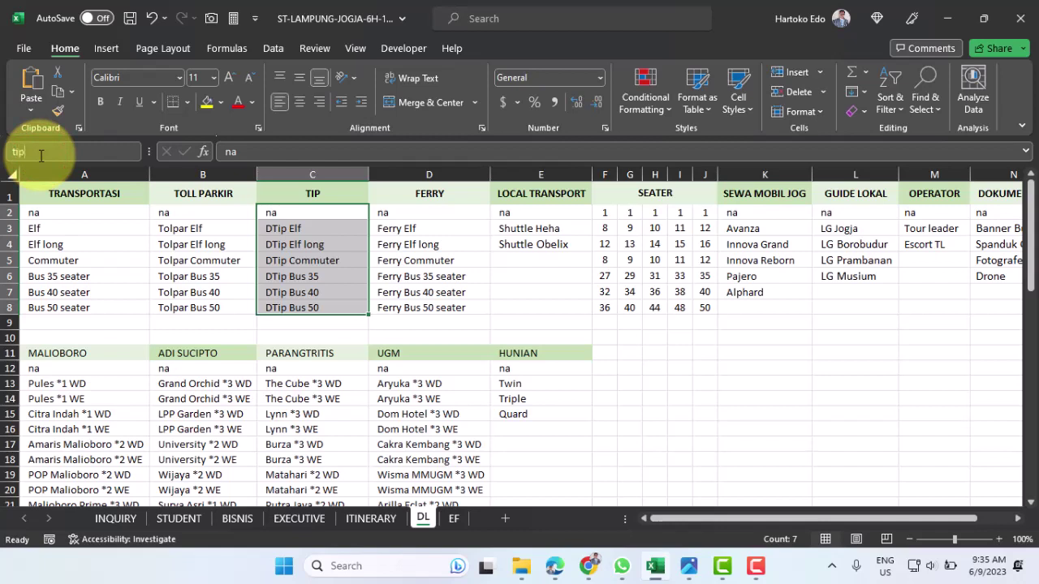
{"action": "key", "text": "Return"}
- Define the name ferry for the FERRY list in cells D2:D8
{"action": "left_click_drag", "start_coordinate": [408, 210], "coordinate": [408, 304]}
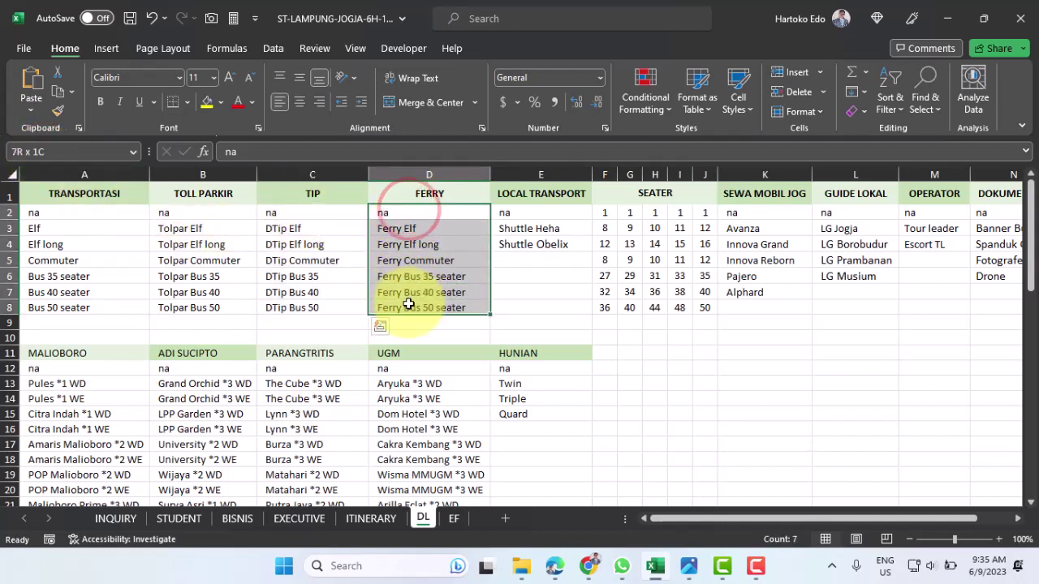
{"action": "left_click", "coordinate": [36, 149]}
{"action": "type", "text": "ferry"}
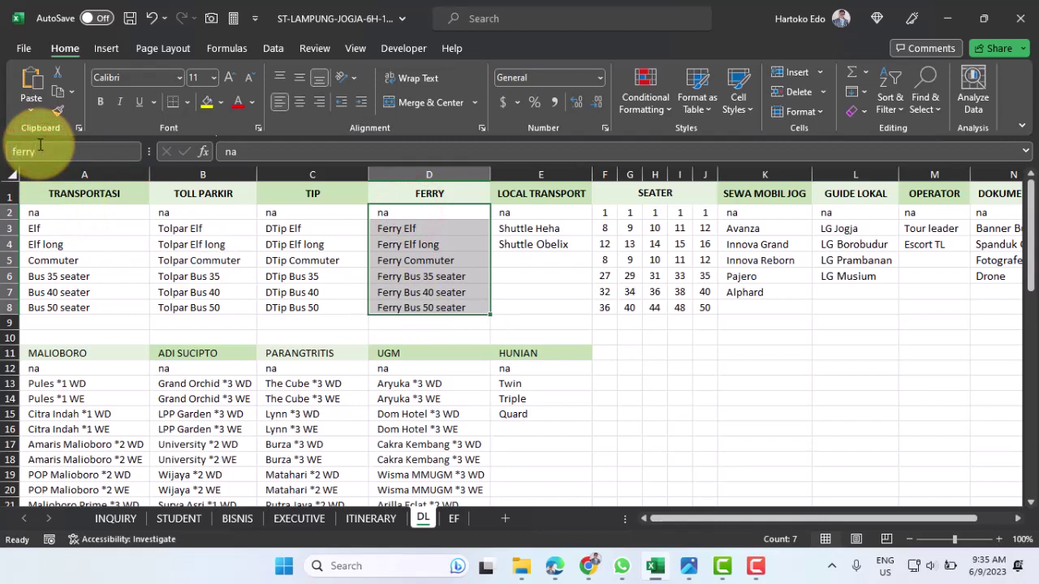
{"action": "key", "text": "Return"}
- Define the name shuttle for the LOCAL TRANSPORT list in cells E2:E4
{"action": "left_click", "coordinate": [527, 211]}
{"action": "left_click_drag", "start_coordinate": [526, 212], "coordinate": [523, 244]}
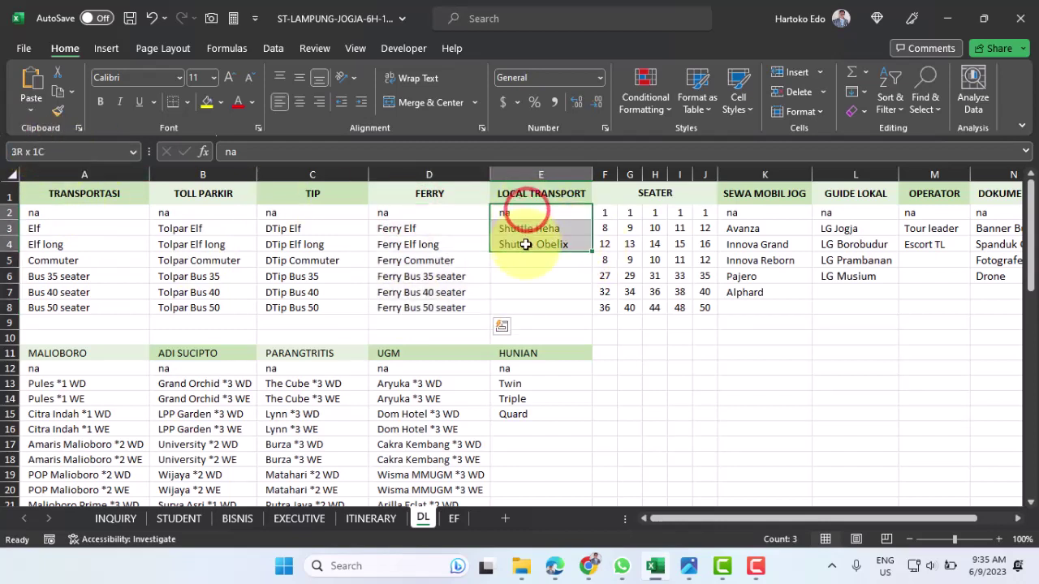
{"action": "left_click", "coordinate": [77, 154]}
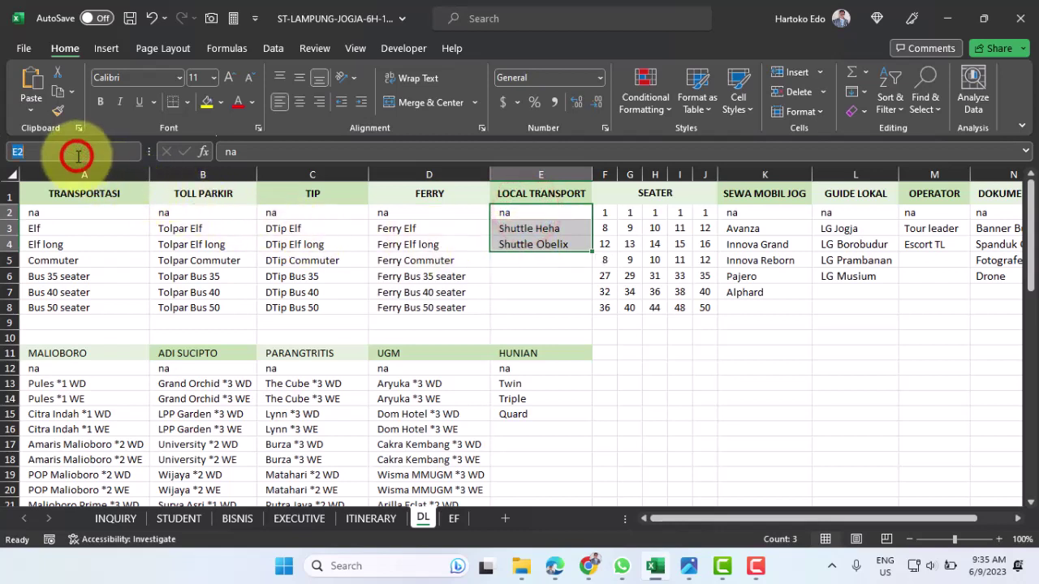
{"action": "type", "text": "shuttle"}
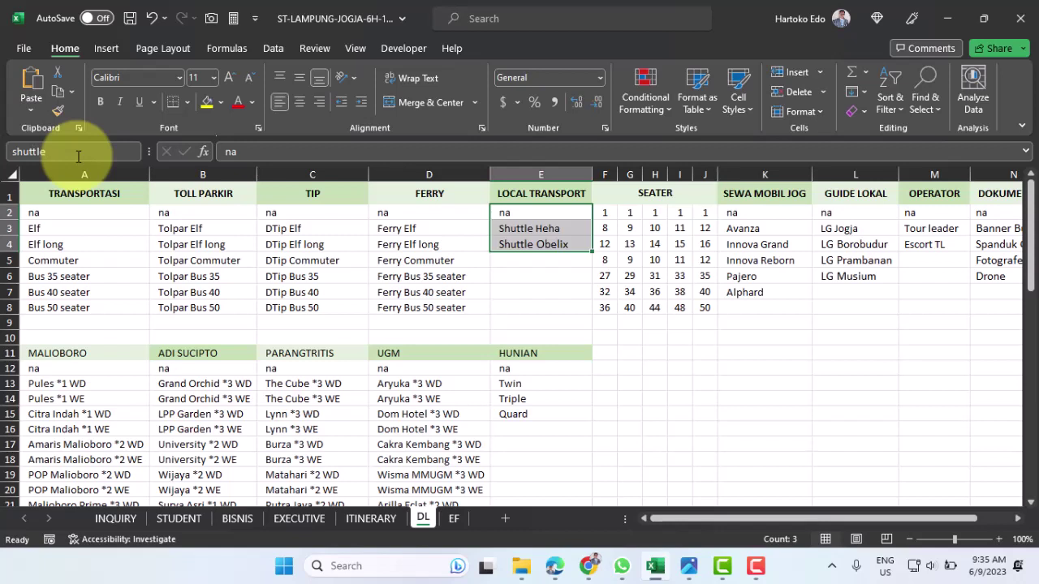
{"action": "key", "text": "Return"}
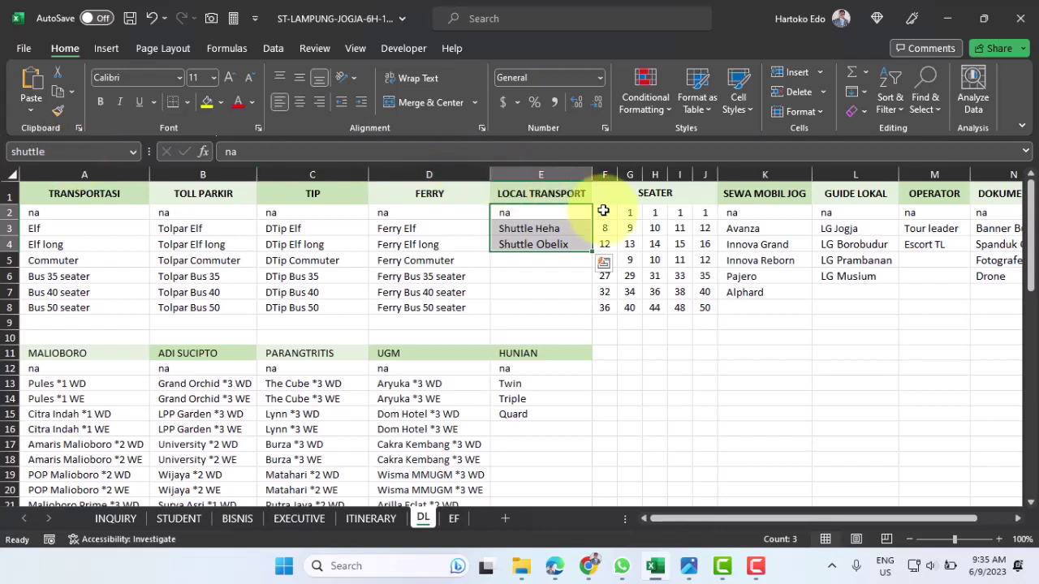
- Define the name seater for the SEATER number block in cells F2:J8
{"action": "left_click_drag", "start_coordinate": [604, 212], "coordinate": [707, 304]}
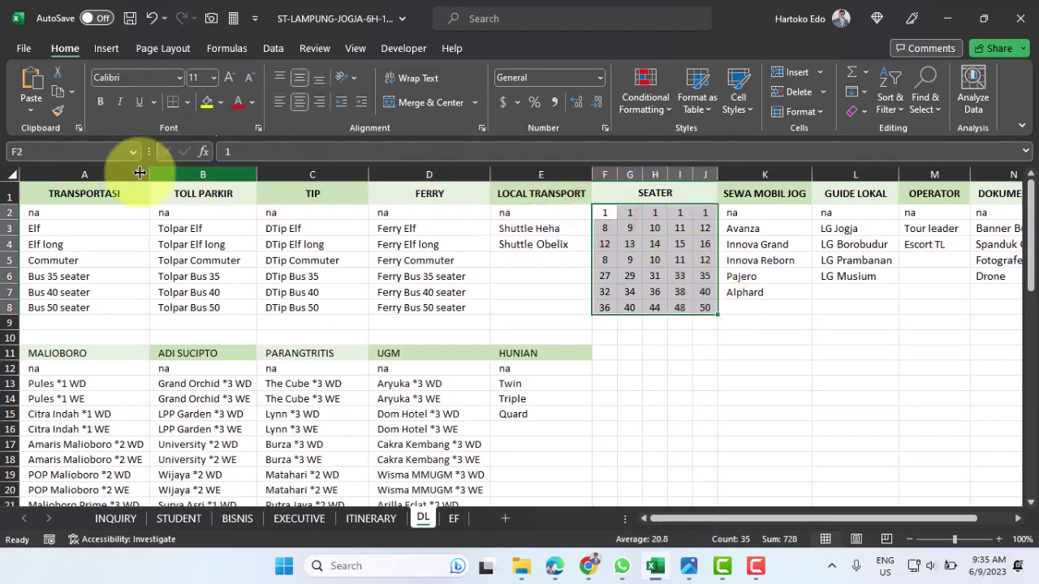
{"action": "left_click", "coordinate": [65, 152]}
{"action": "type", "text": "seater"}
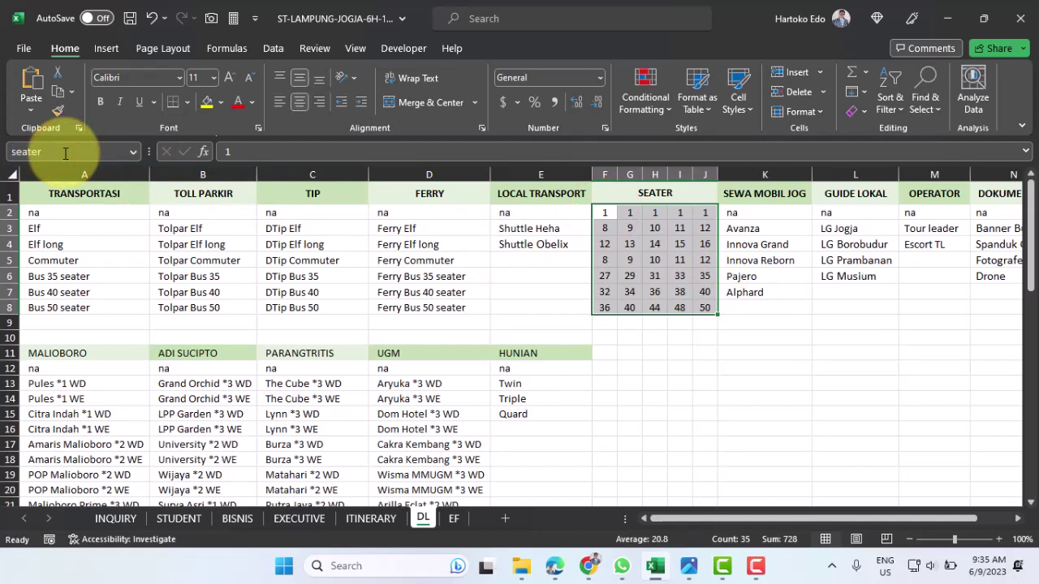
{"action": "key", "text": "Return"}
- Define the name sewamobil_jog for the SEWA MOBIL JOG list in cells K2:K7
{"action": "left_click_drag", "start_coordinate": [751, 214], "coordinate": [747, 292]}
{"action": "left_click", "coordinate": [69, 153]}
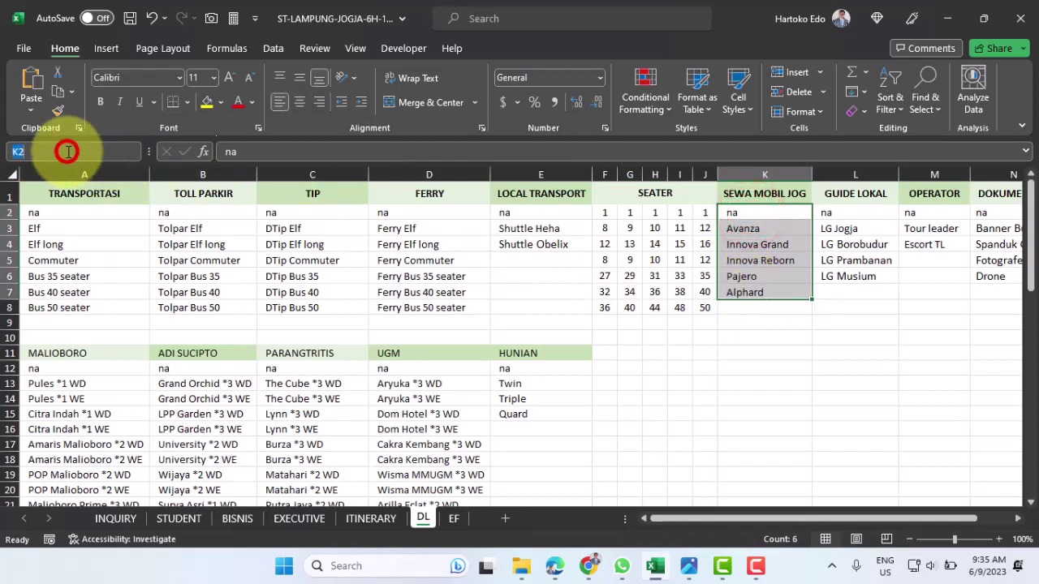
{"action": "type", "text": "sewamobil_jog"}
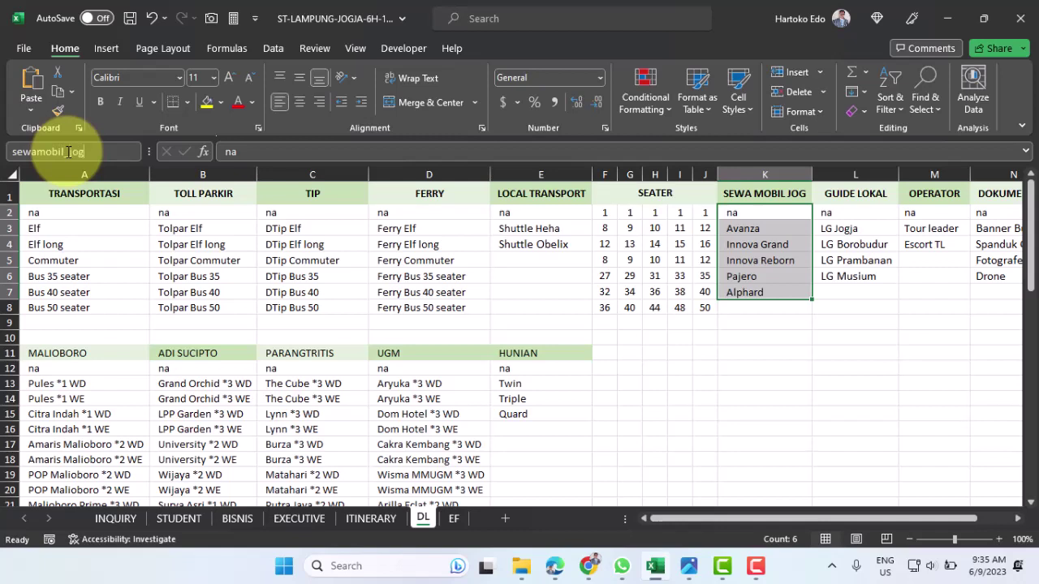
{"action": "key", "text": "Return"}
- Define the name guide_lokal for the GUIDE LOKAL list in cells L2:L6
{"action": "left_click_drag", "start_coordinate": [826, 213], "coordinate": [845, 275]}
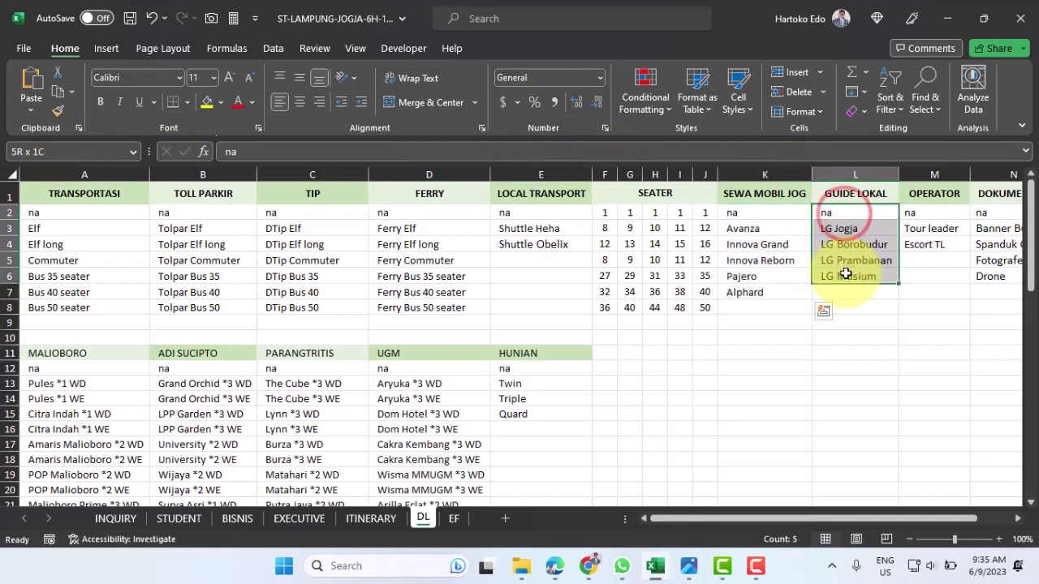
{"action": "left_click", "coordinate": [51, 151]}
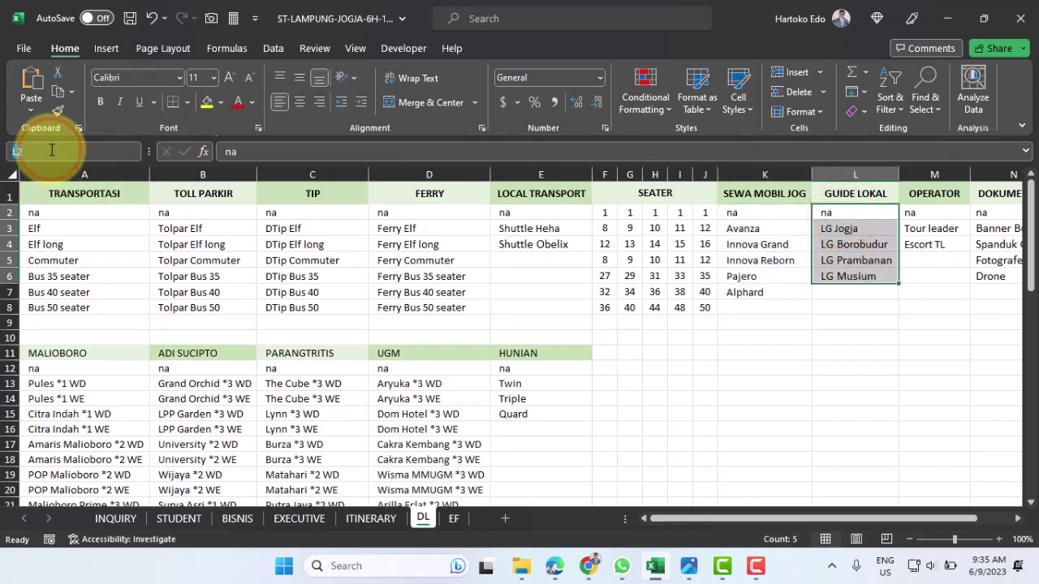
{"action": "type", "text": "guide_lokal"}
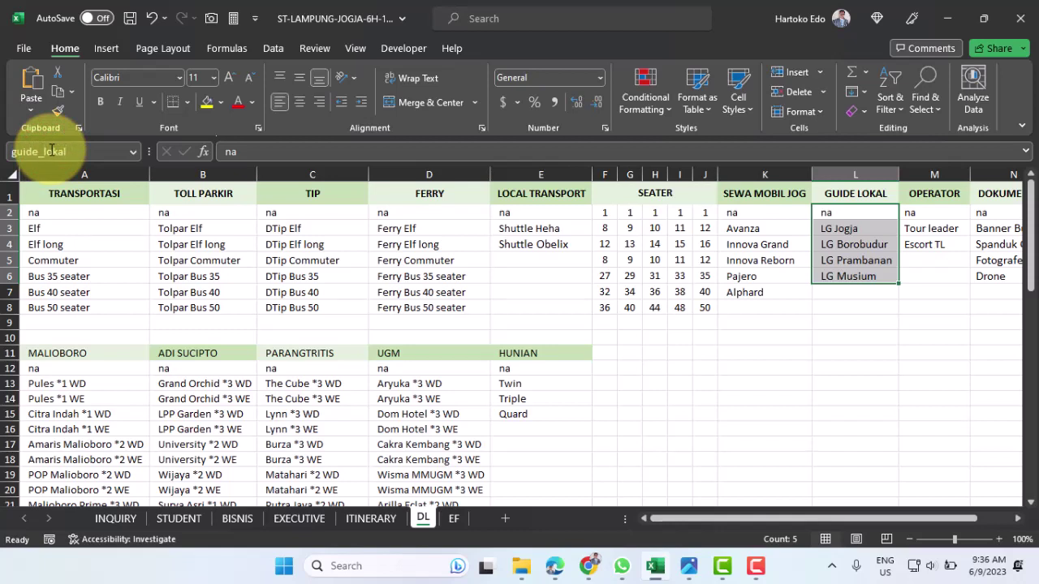
- Define the name operator for the OPERATOR list in cells M2:M4
{"action": "left_click_drag", "start_coordinate": [783, 521], "coordinate": [862, 510]}
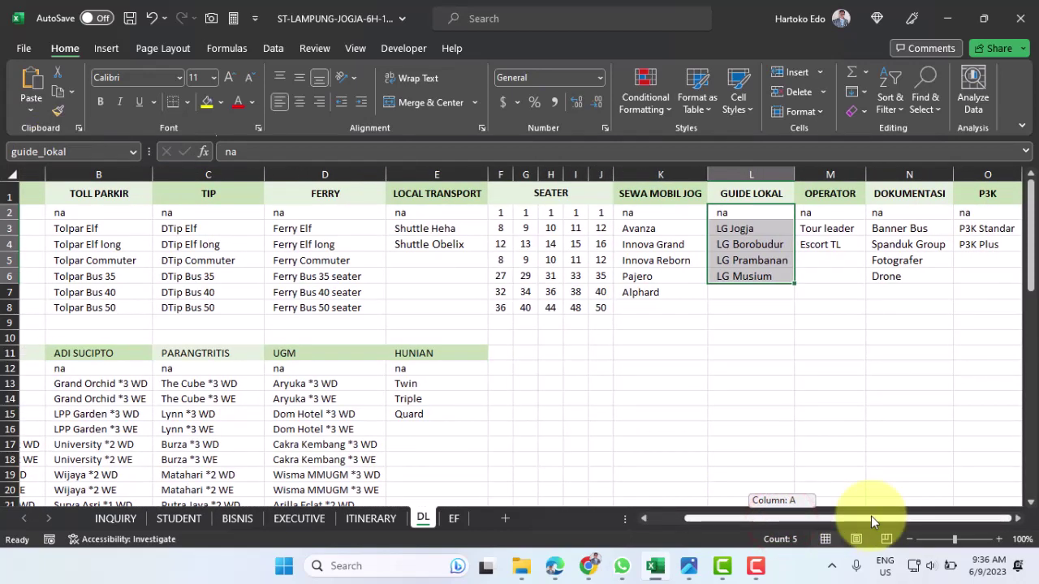
{"action": "left_click", "coordinate": [818, 212]}
{"action": "left_click_drag", "start_coordinate": [818, 213], "coordinate": [819, 242]}
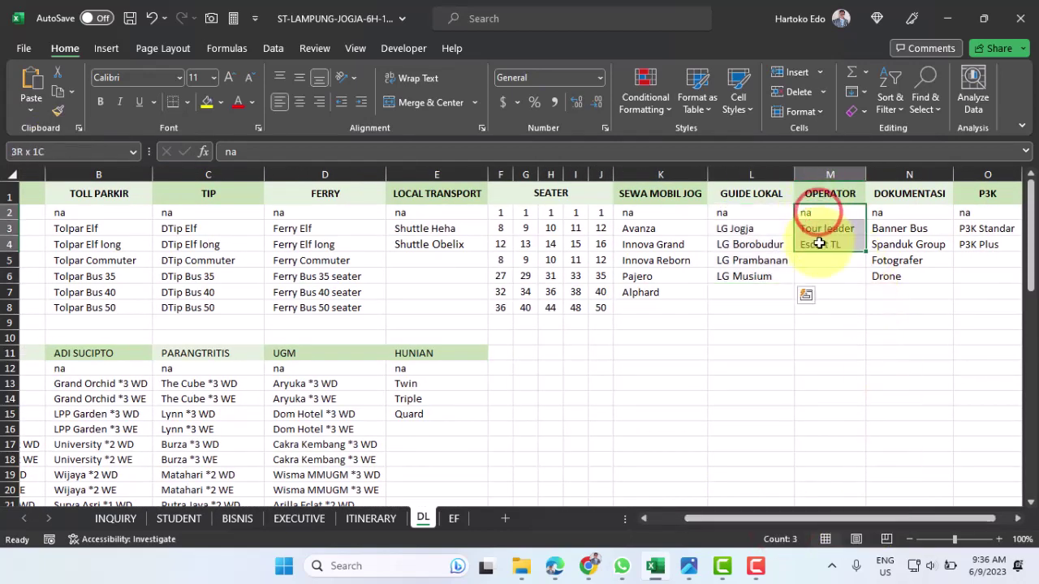
{"action": "left_click", "coordinate": [39, 156]}
{"action": "type", "text": "operator"}
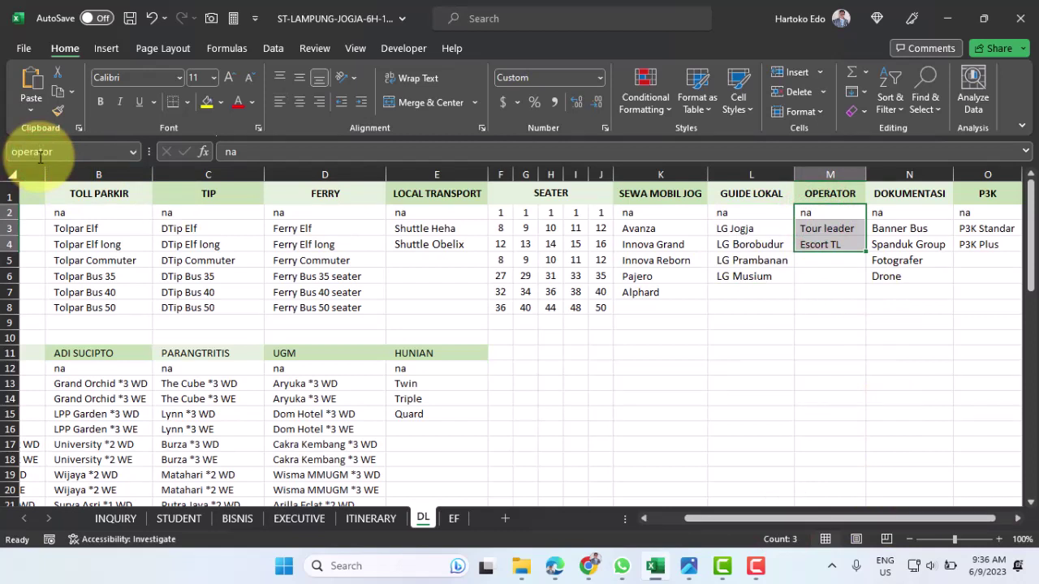
{"action": "key", "text": "Return"}
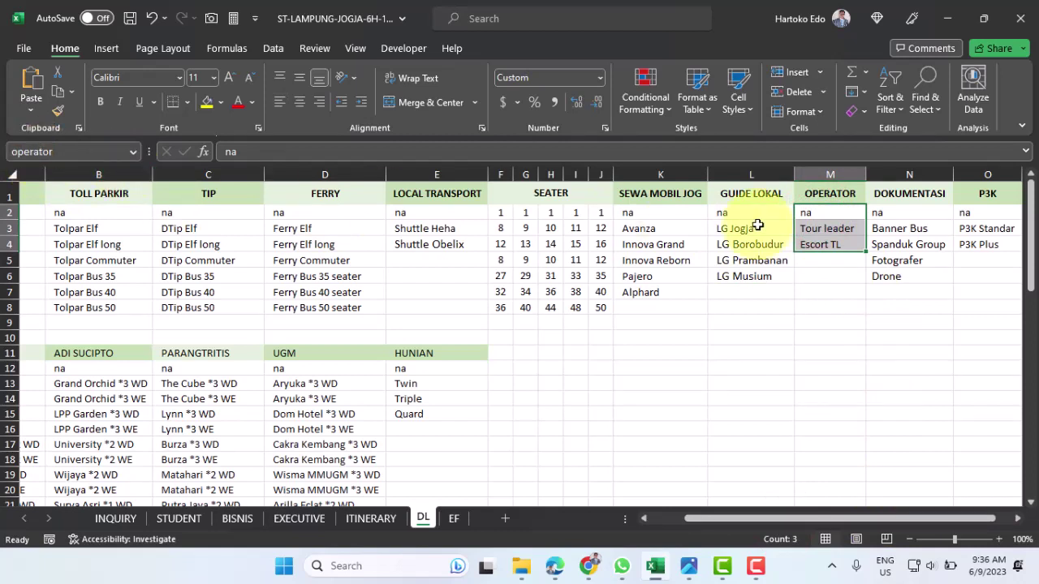
- Define the name dokumentasi for the DOKUMENTASI list in cells N2:N6
{"action": "left_click_drag", "start_coordinate": [878, 214], "coordinate": [887, 276]}
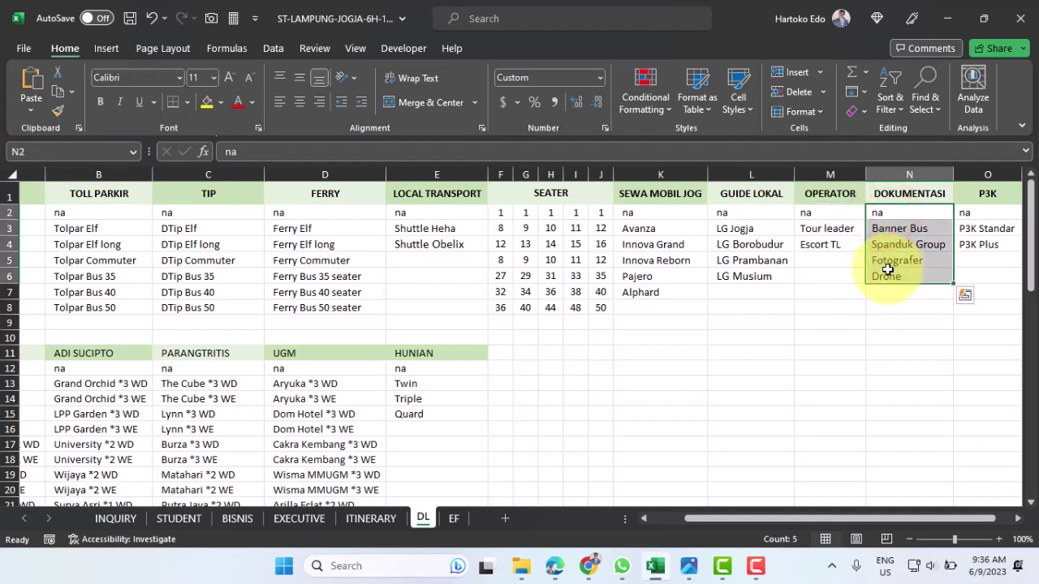
{"action": "left_click", "coordinate": [79, 148]}
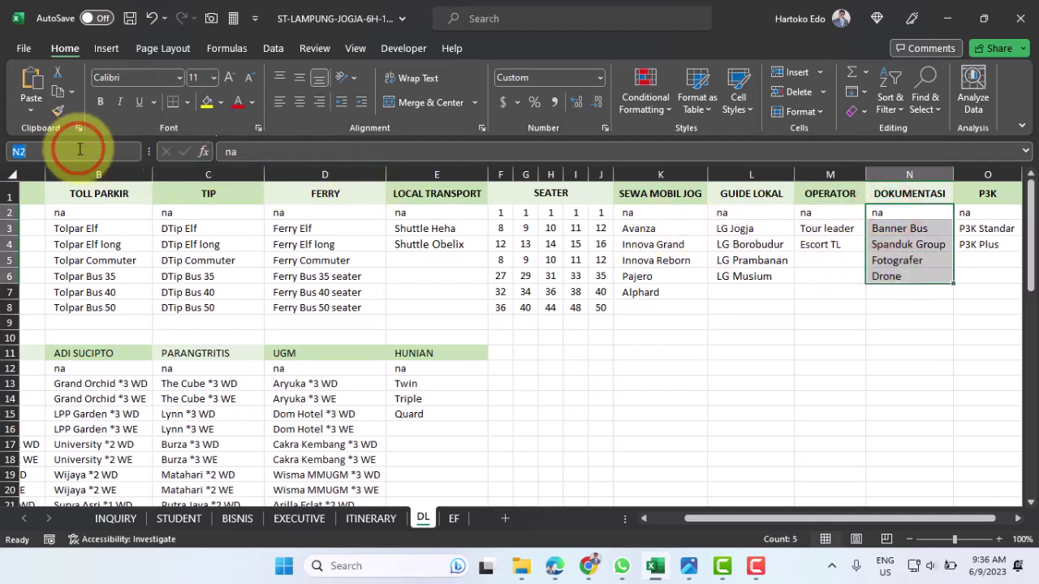
{"action": "type", "text": "dokumentasi"}
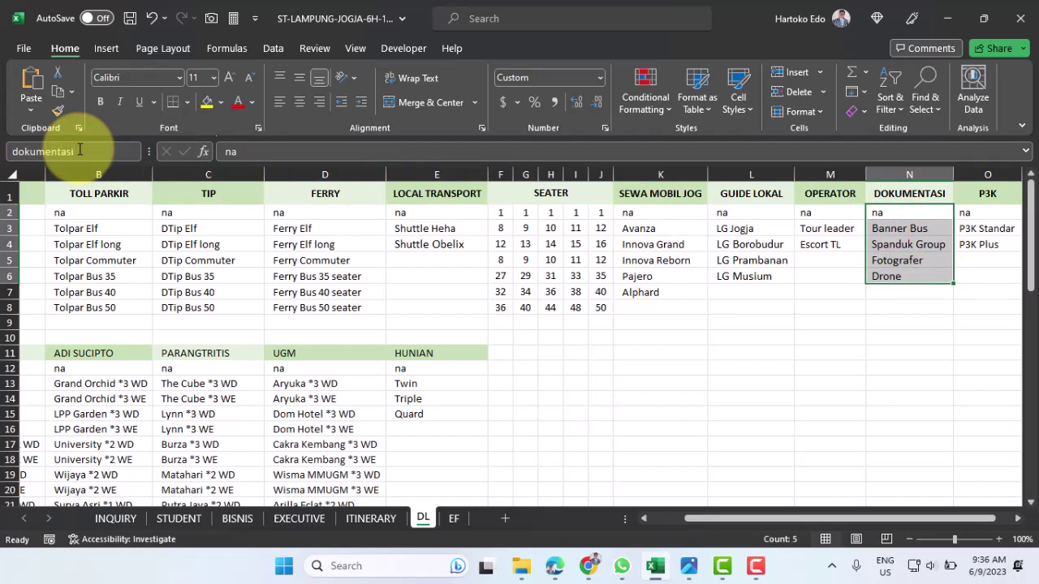
{"action": "key", "text": "Return"}
- Define the name p3k for the P3K list in cells O2:O4
{"action": "left_click_drag", "start_coordinate": [976, 214], "coordinate": [978, 244]}
{"action": "left_click", "coordinate": [43, 150]}
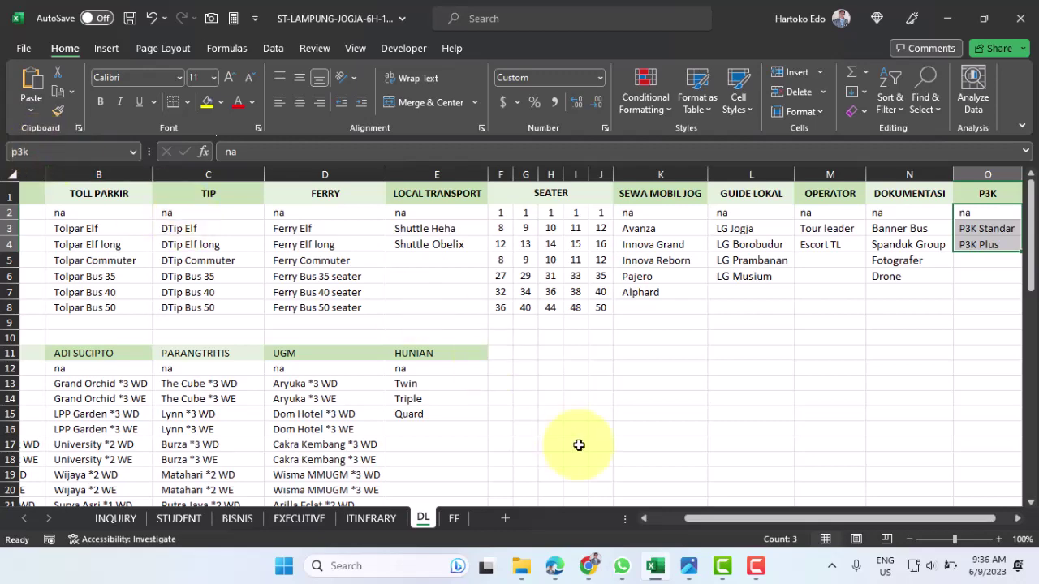
- Define the name minuman for the MINUMAN drinks list in cells A31:A35
{"action": "left_click_drag", "start_coordinate": [778, 519], "coordinate": [709, 525]}
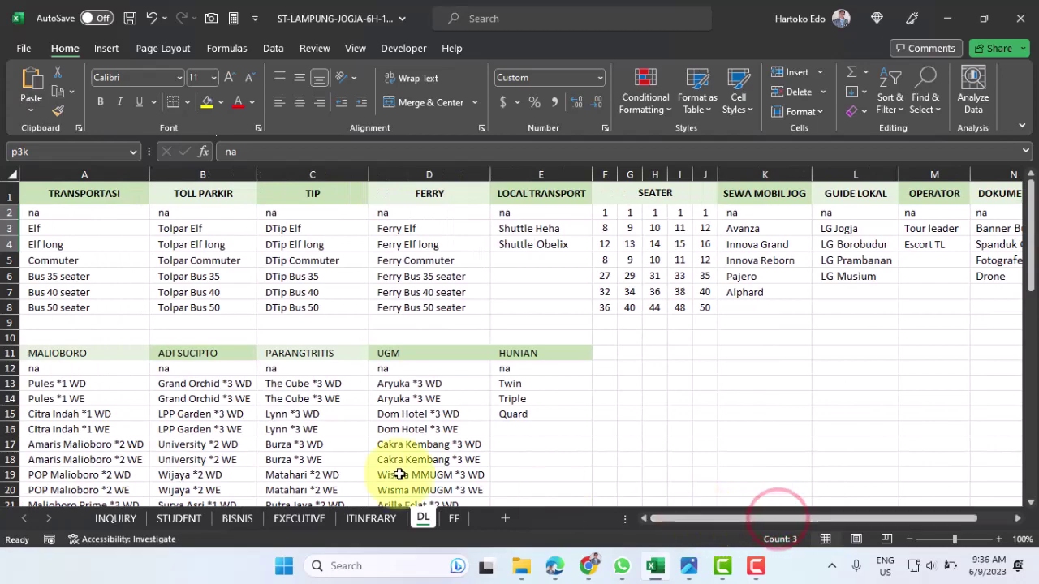
{"action": "scroll", "coordinate": [91, 361], "scroll_direction": "down", "scroll_amount": 8}
{"action": "scroll", "coordinate": [91, 363], "scroll_direction": "down", "scroll_amount": 10}
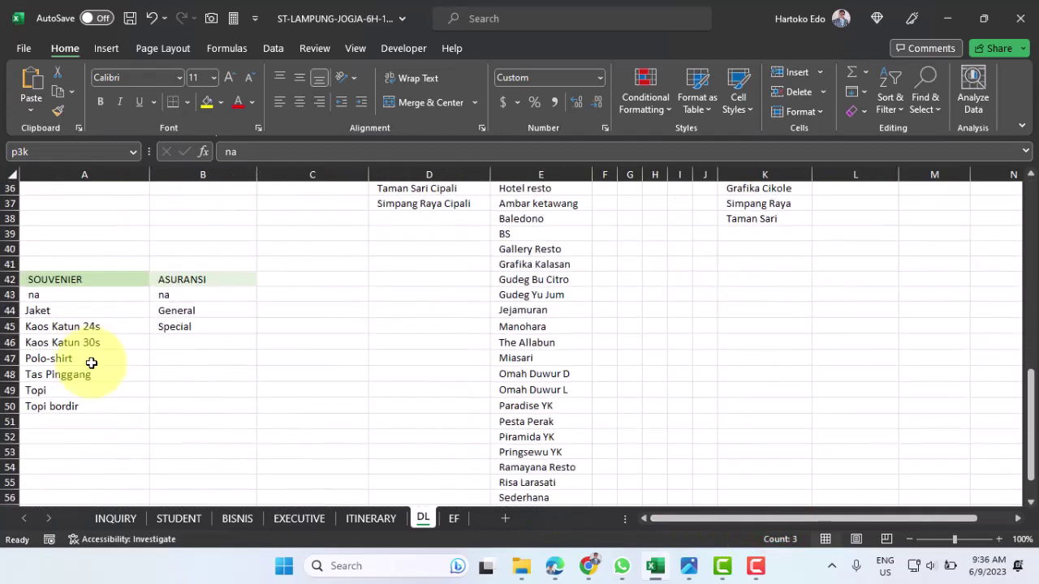
{"action": "scroll", "coordinate": [91, 363], "scroll_direction": "up", "scroll_amount": 2}
{"action": "scroll", "coordinate": [91, 363], "scroll_direction": "up", "scroll_amount": 9}
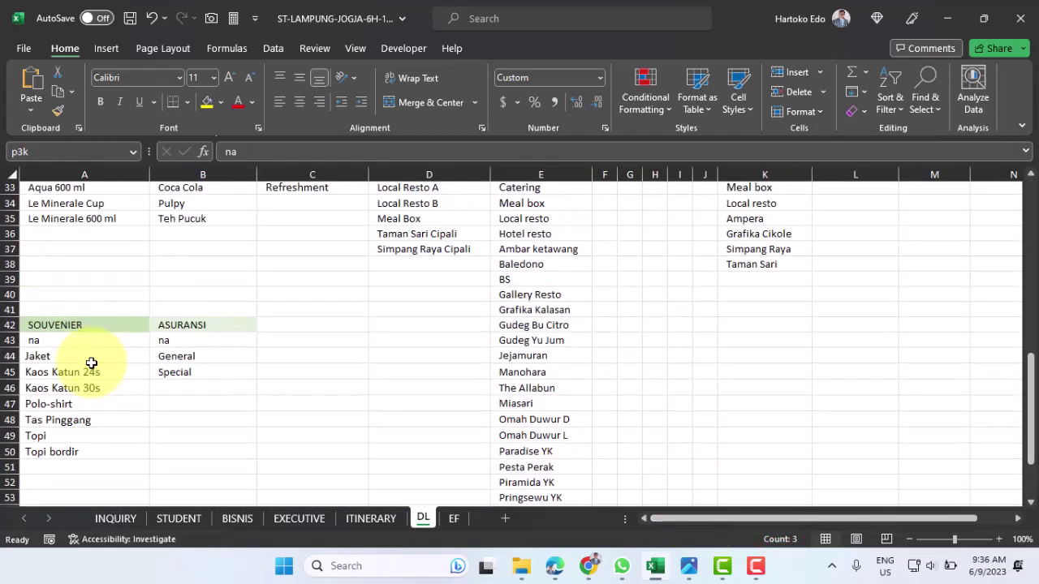
{"action": "left_click_drag", "start_coordinate": [59, 340], "coordinate": [58, 394]}
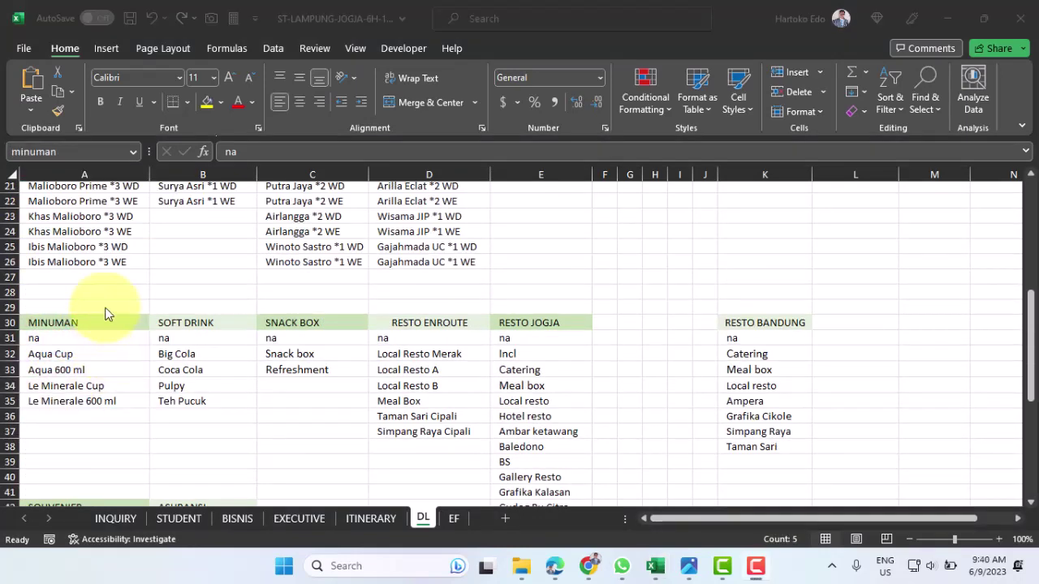
- Display all names defined in the workbook to review them
{"action": "left_click", "coordinate": [134, 151]}
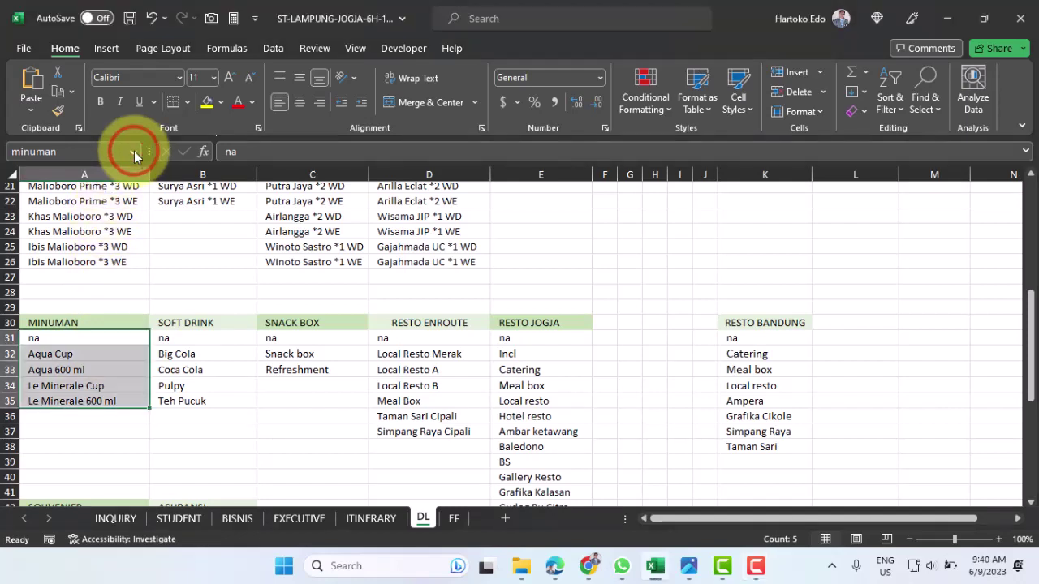
{"action": "left_click", "coordinate": [134, 151]}
{"action": "left_click", "coordinate": [134, 151]}
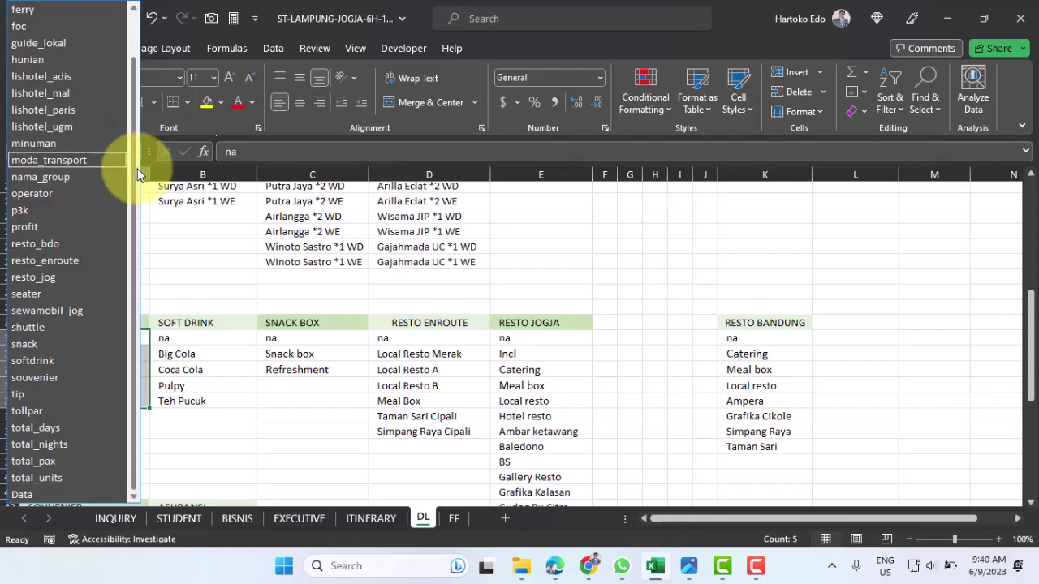
- Go to the named ranges asuransi and operator to check which list cells each covers
{"action": "left_click_drag", "start_coordinate": [134, 175], "coordinate": [134, 101]}
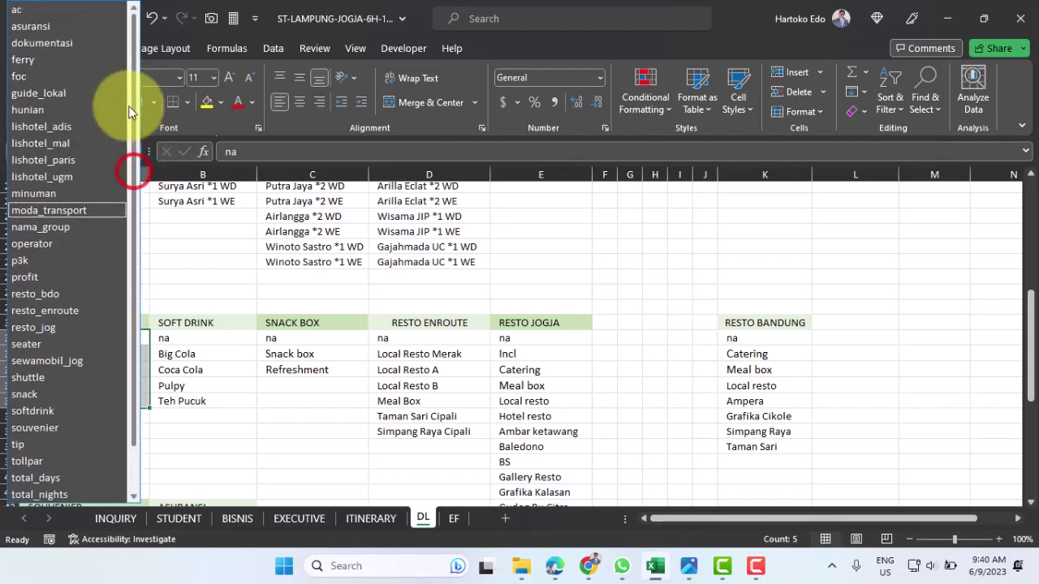
{"action": "left_click", "coordinate": [38, 26]}
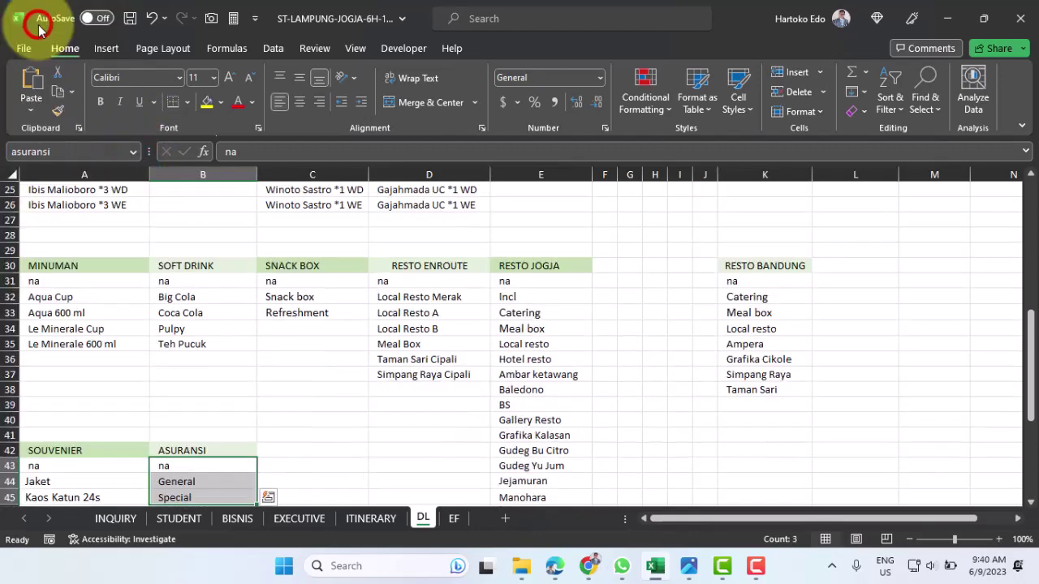
{"action": "left_click", "coordinate": [133, 151]}
{"action": "left_click", "coordinate": [58, 227]}
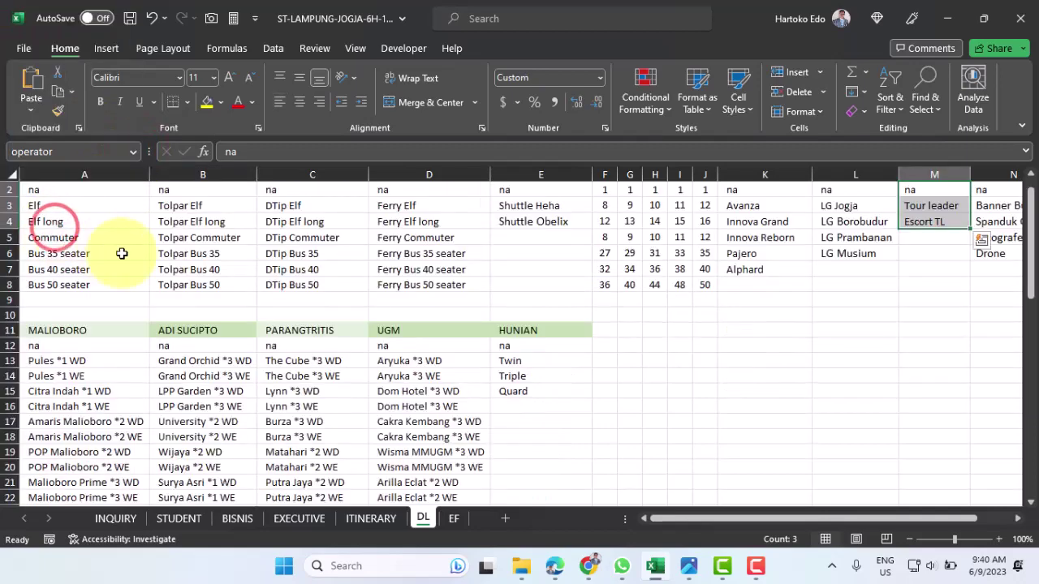
- Go to the named range softdrink to check its cells, and return to cell A1 of the DL sheet
{"action": "left_click", "coordinate": [133, 152]}
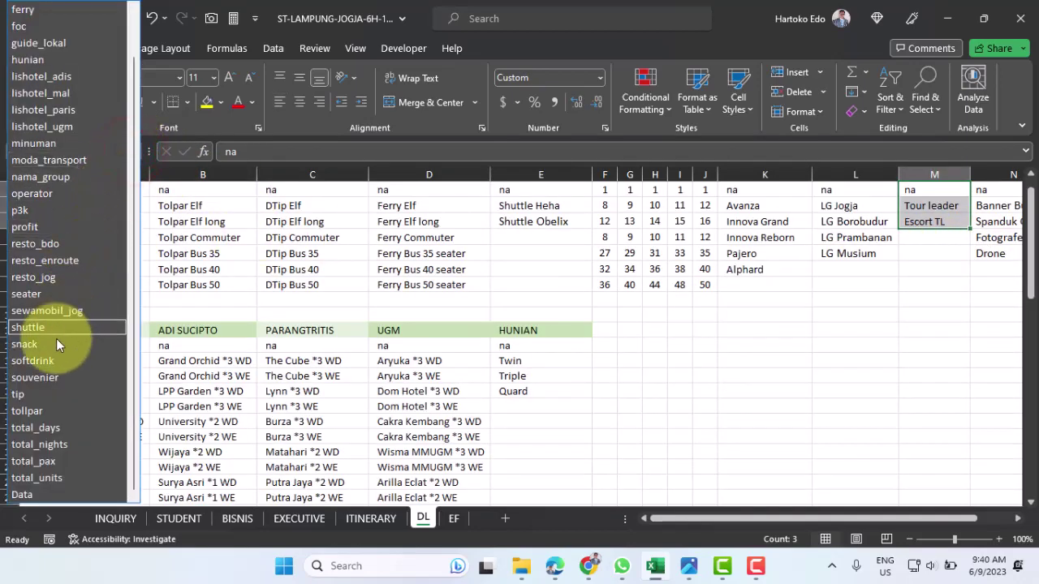
{"action": "left_click", "coordinate": [133, 330]}
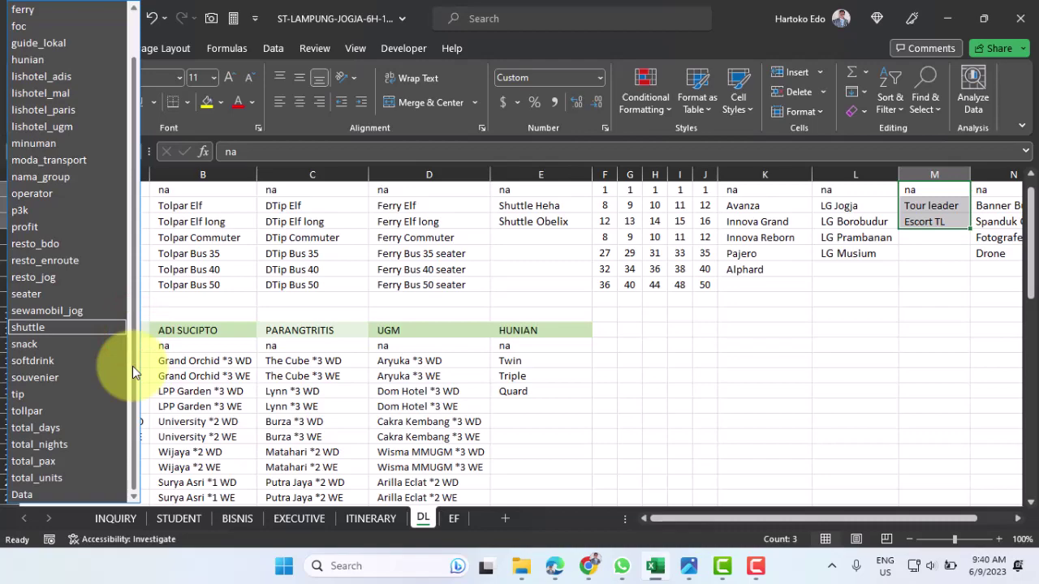
{"action": "left_click", "coordinate": [47, 361]}
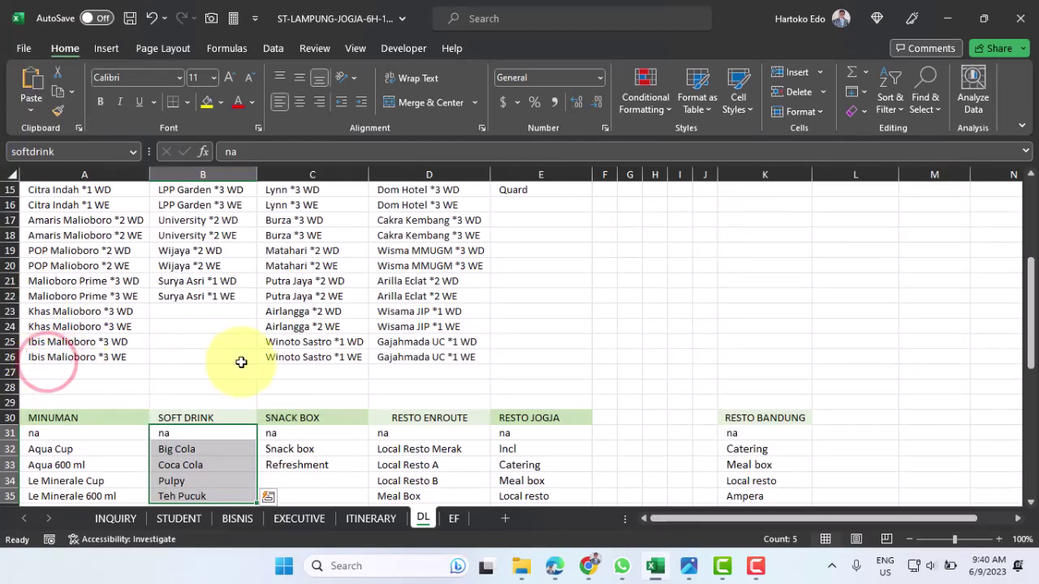
{"action": "scroll", "coordinate": [241, 362], "scroll_direction": "down", "scroll_amount": 3}
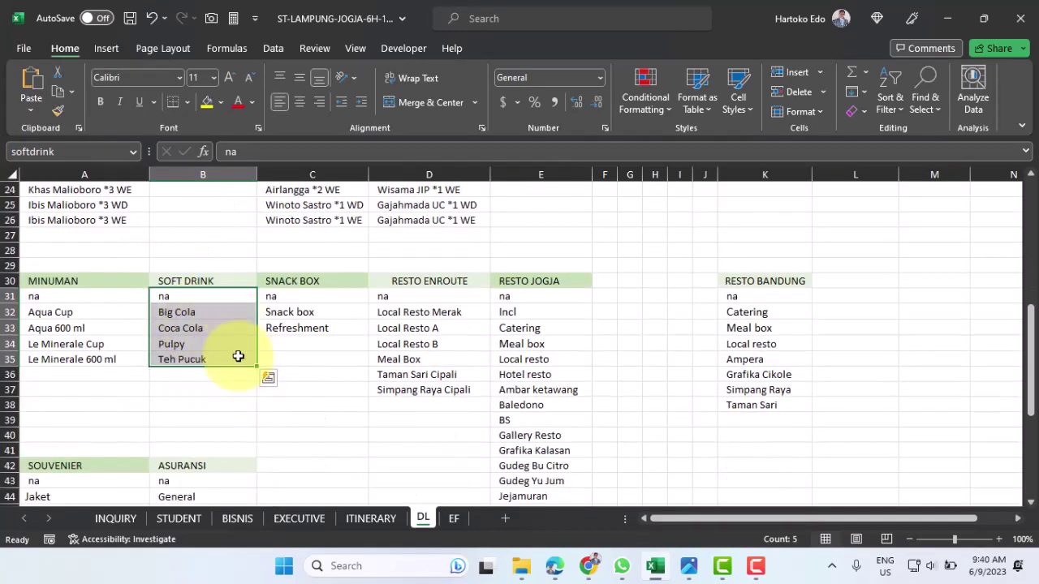
{"action": "scroll", "coordinate": [235, 353], "scroll_direction": "up", "scroll_amount": 8}
{"action": "left_click", "coordinate": [85, 193]}
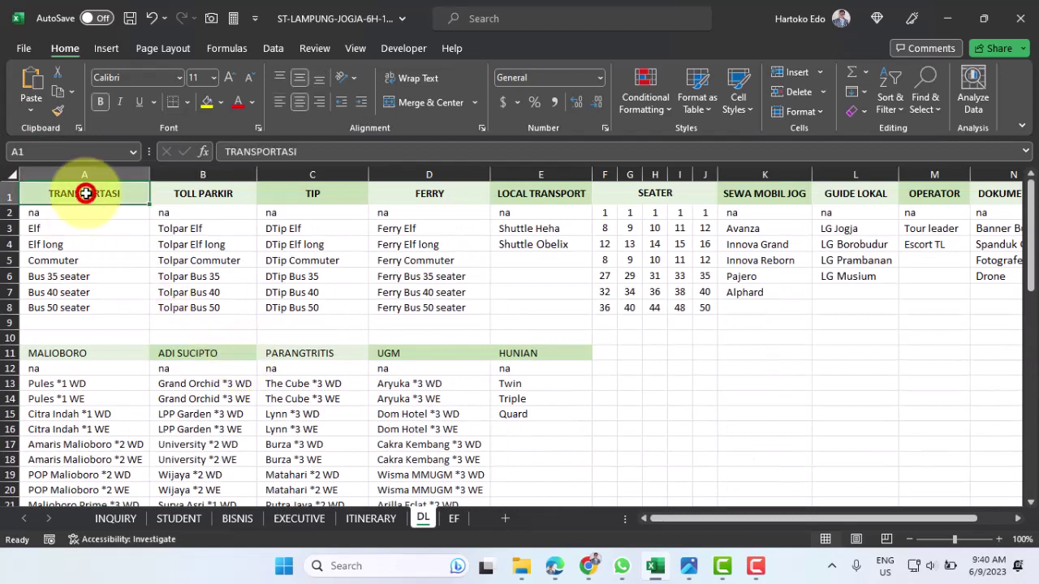